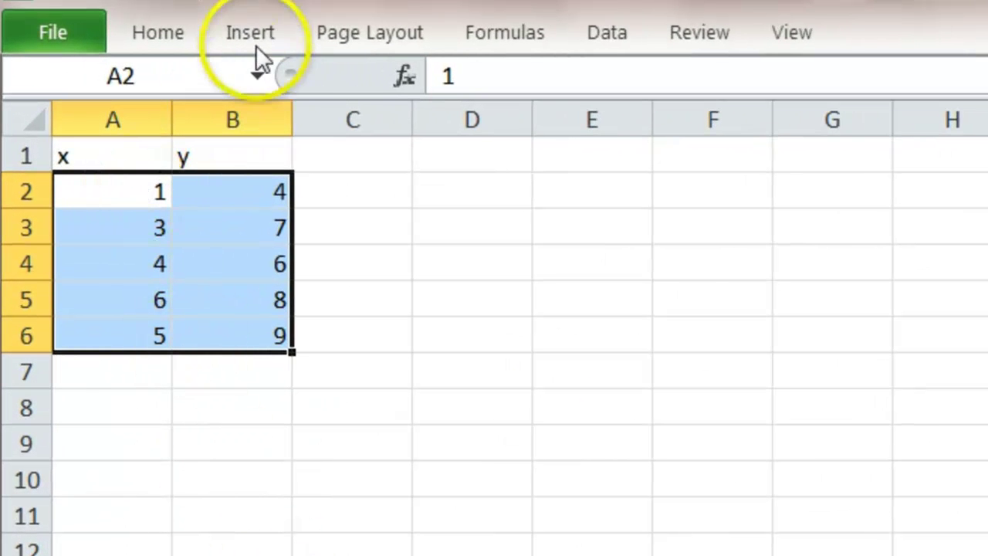
Step: Insert a Scatter with only Markers chart of A2:B6 and drag it into place
click(256, 28)
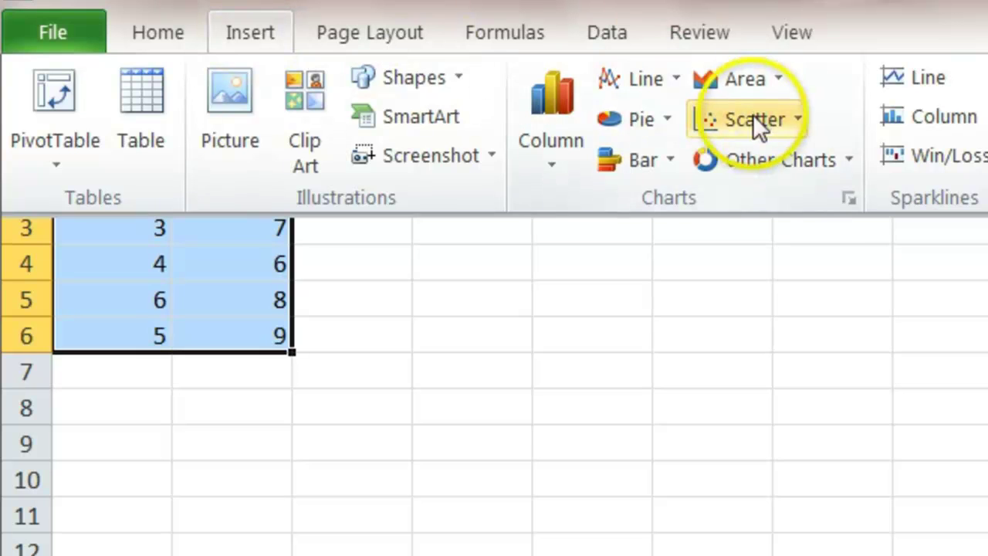
click(753, 117)
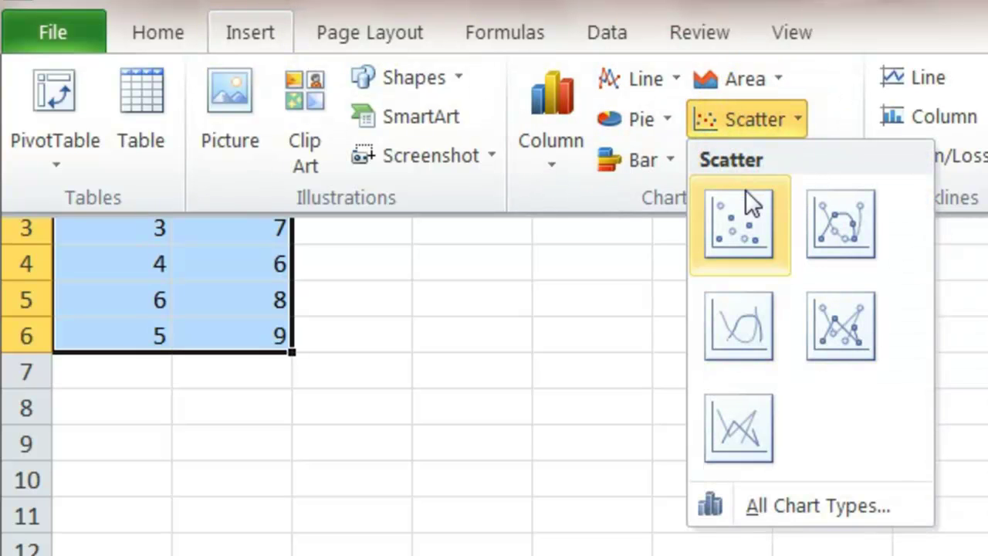
click(740, 216)
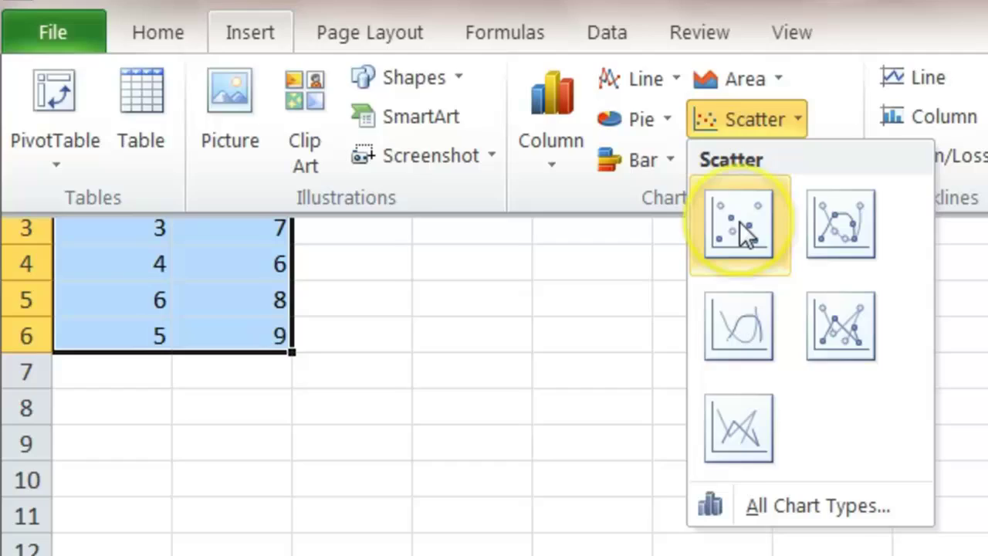
click(739, 221)
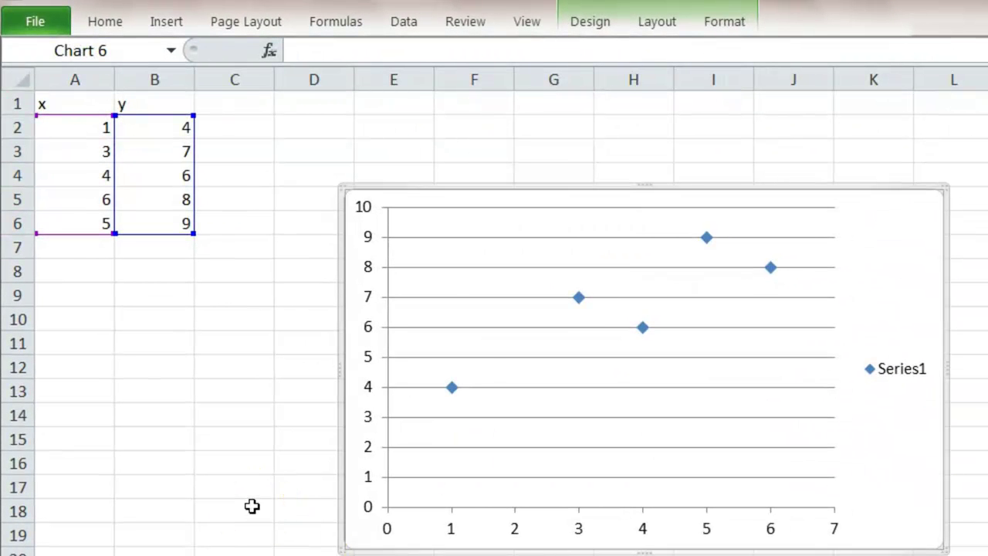
drag(242, 512, 210, 511)
Step: Enter the label 'y=a+bx' in A8 and the label 'b' in A10
click(70, 273)
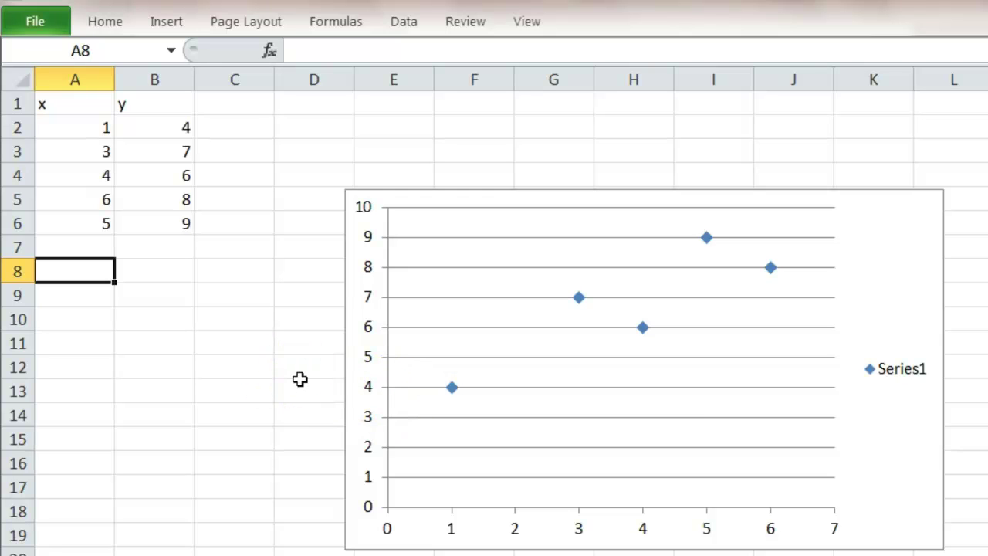
text(y=a+bx)
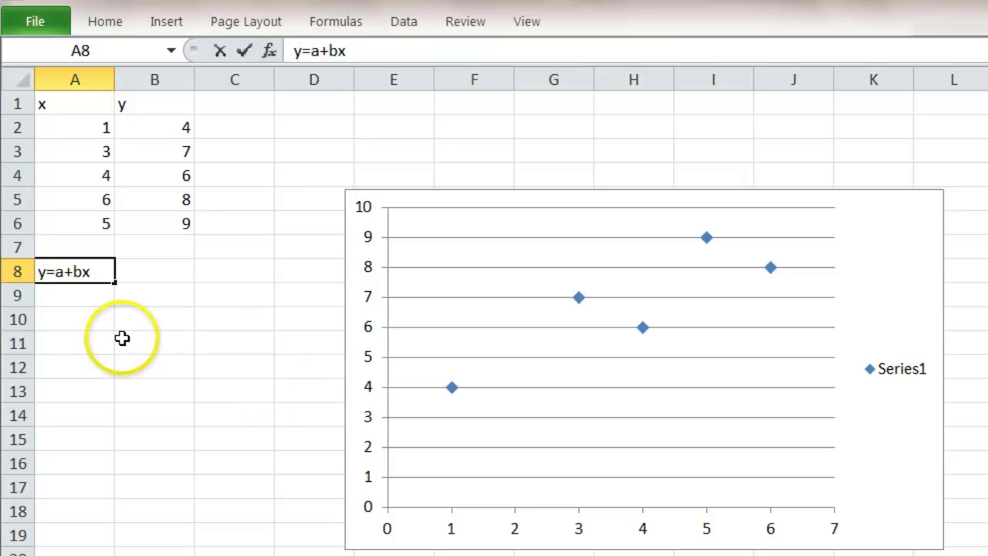
click(77, 317)
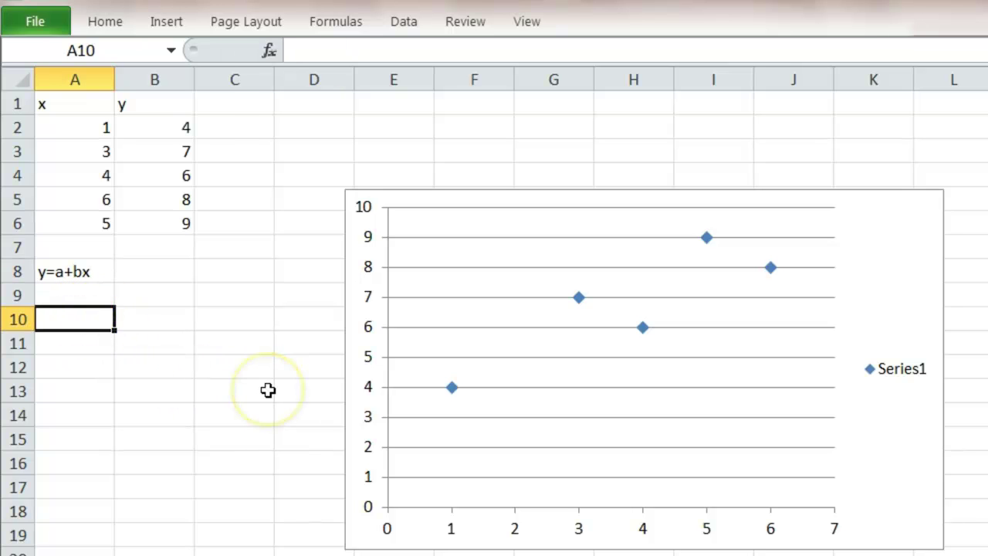
text(b)
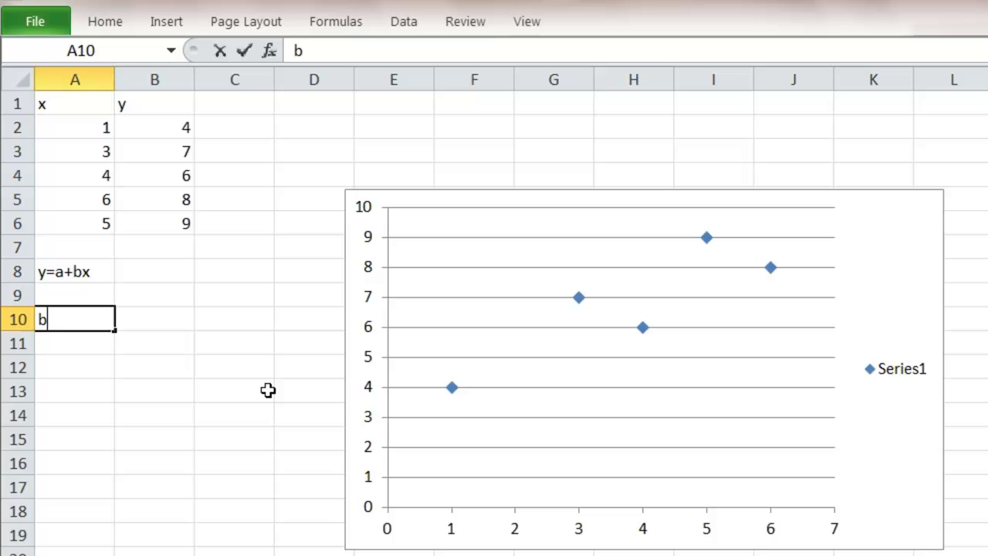
key(Tab)
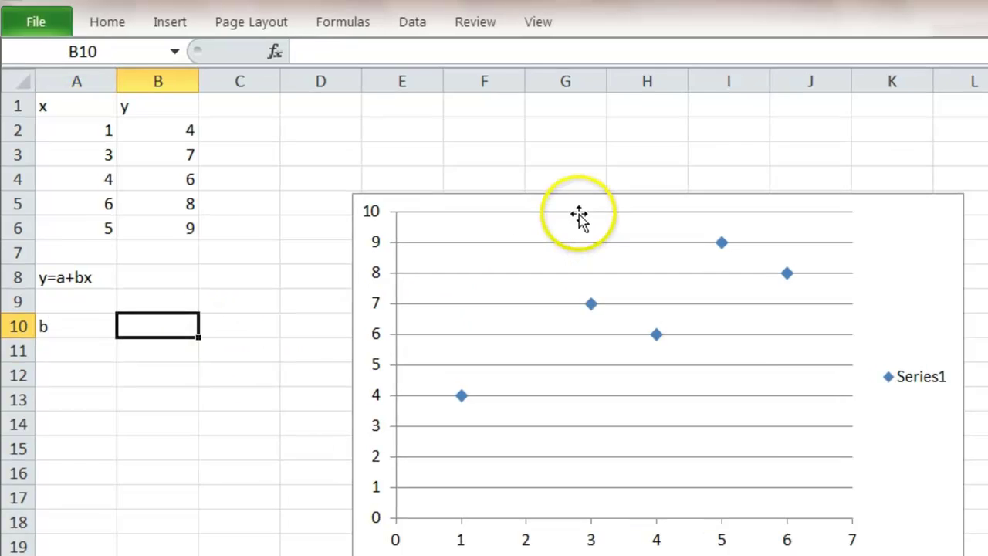
Step: Move the chart lower right, then add headers 'xy' in C1 and 'x^2' in D1
click(582, 212)
drag(838, 305, 940, 482)
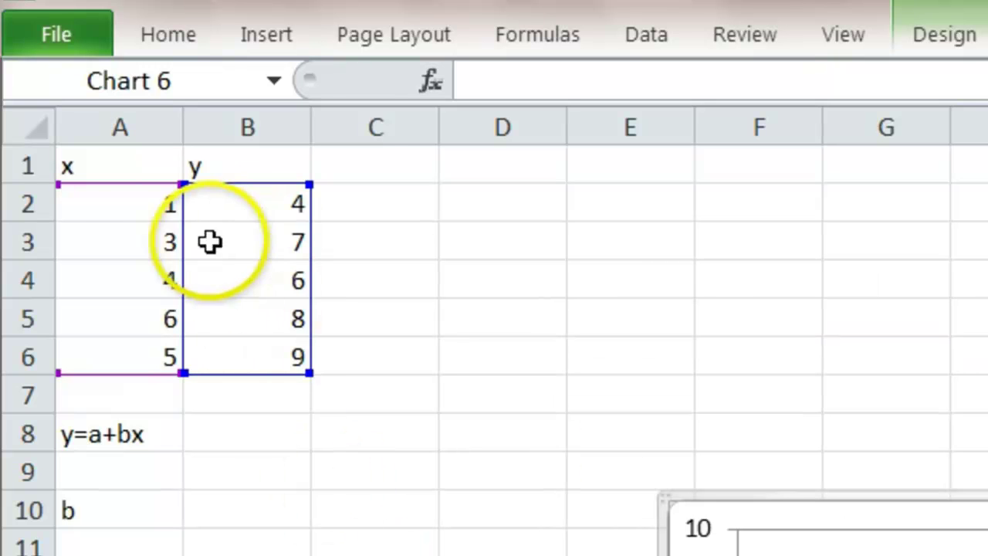
click(379, 167)
text(x)
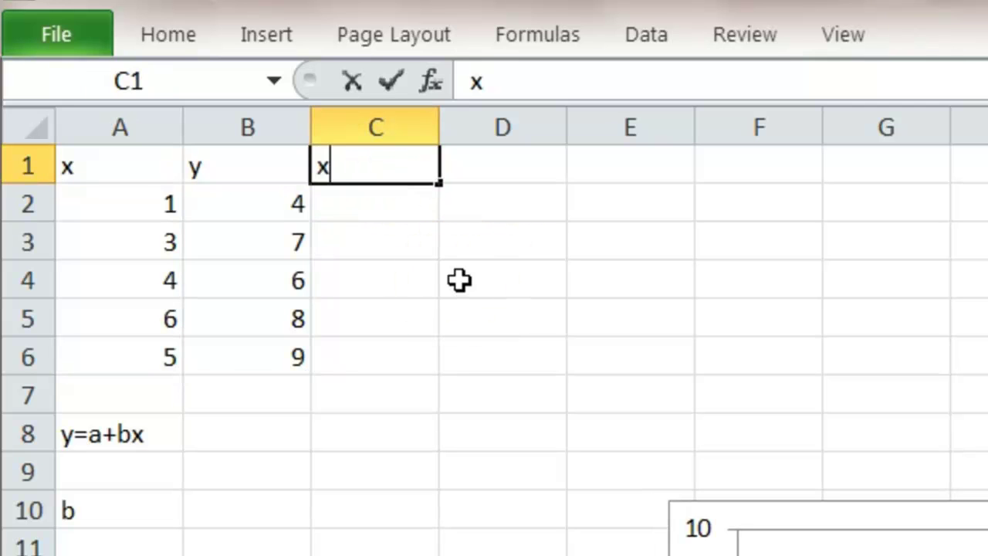
text(y)
key(Tab)
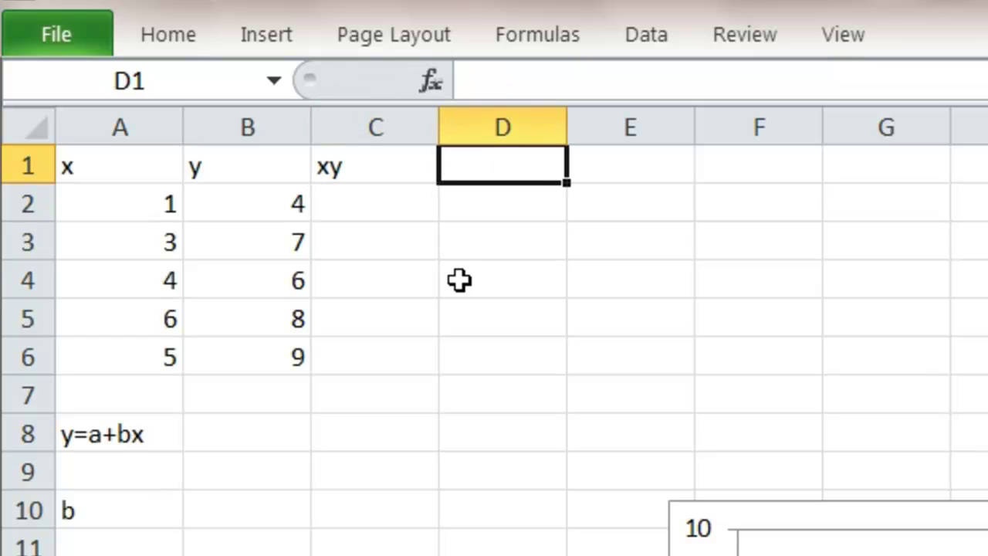
text(x^2)
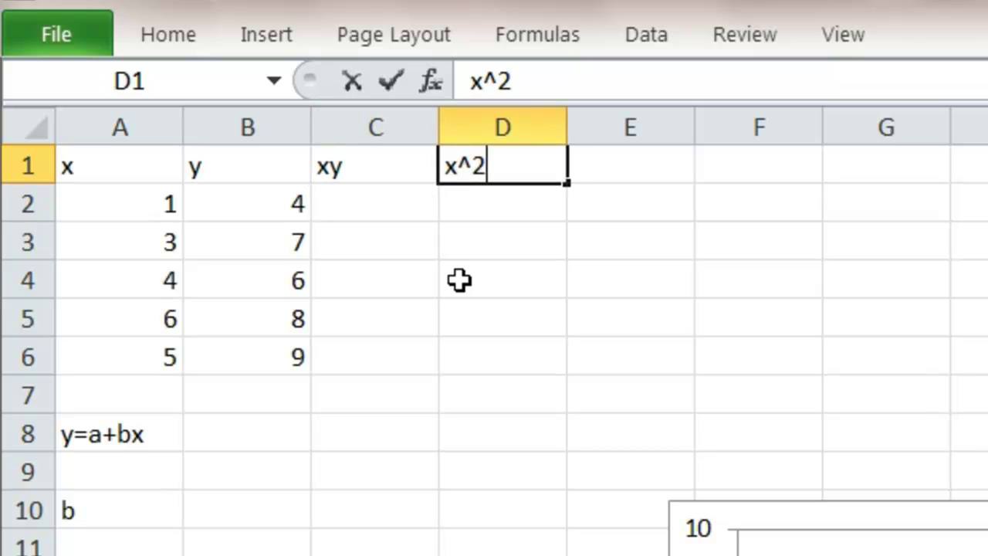
key(Return)
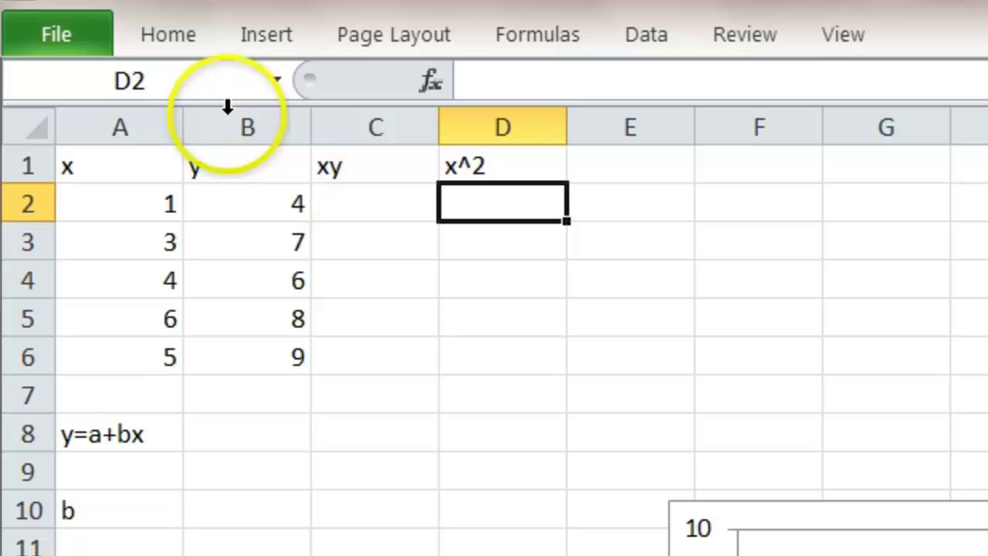
click(331, 194)
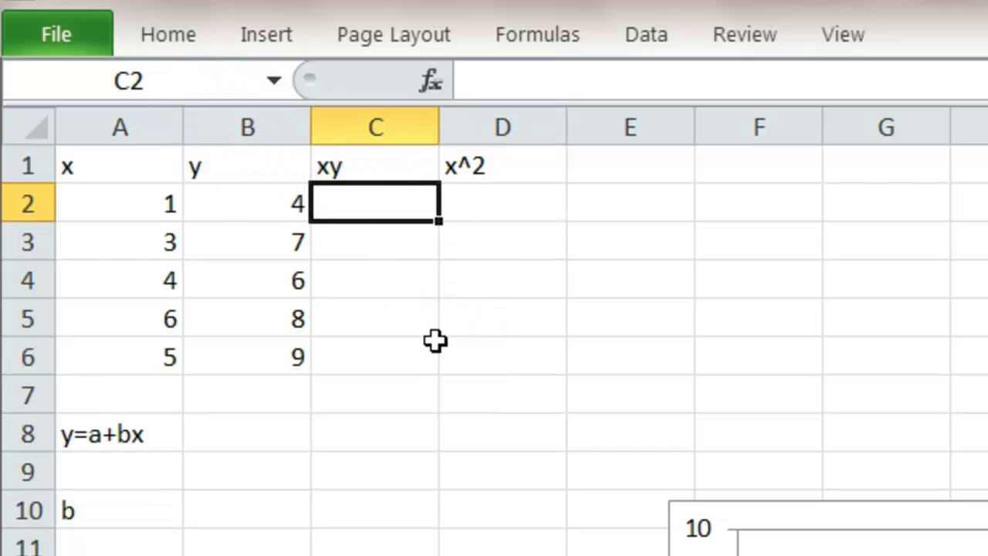
Step: Enter =A2*B2 in C2 and fill it down to C6, giving 4, 21, 24, 48, 45
text(=)
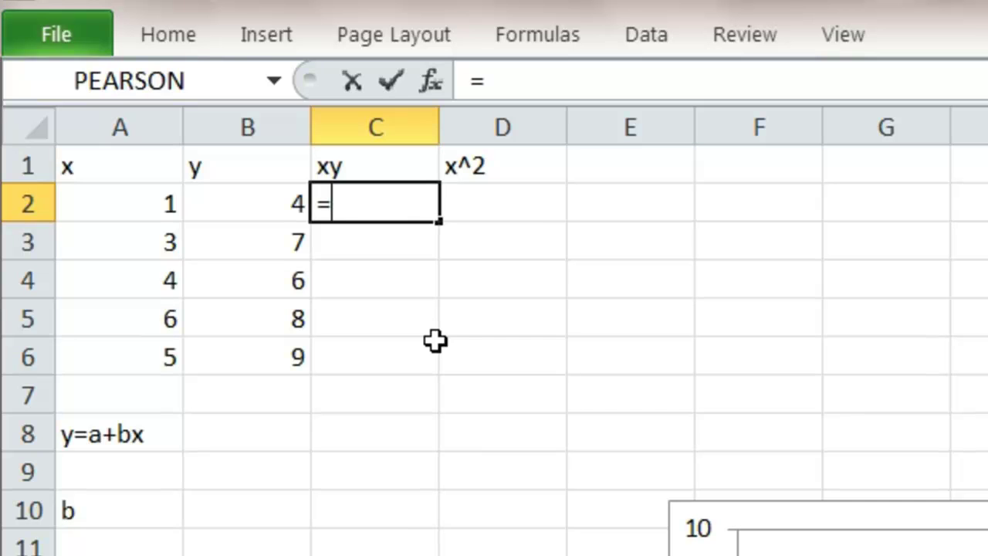
click(152, 204)
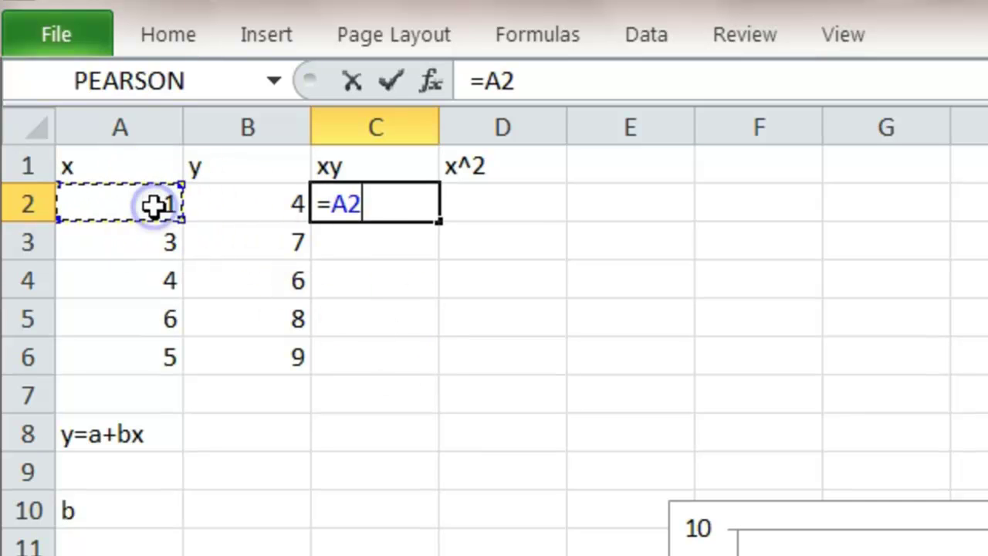
text(*)
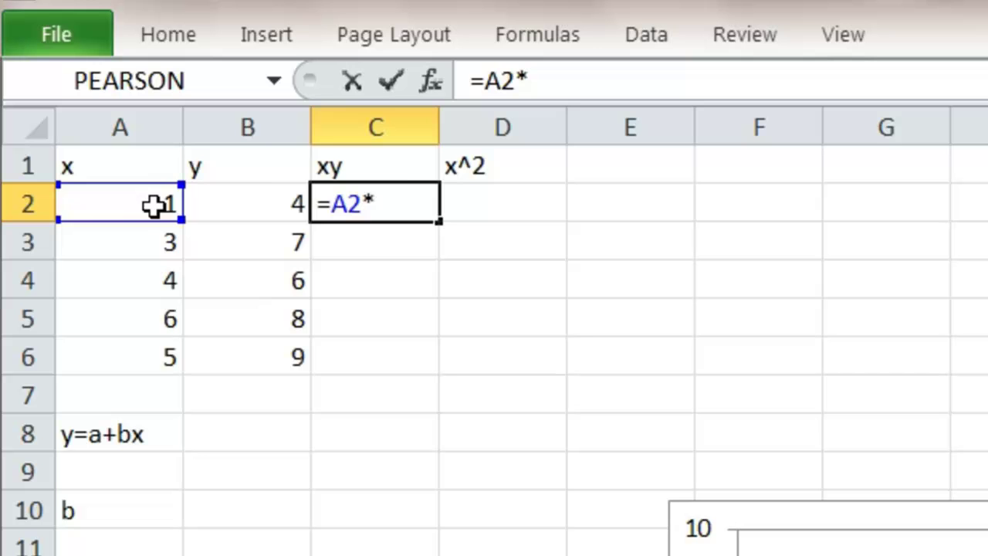
click(242, 204)
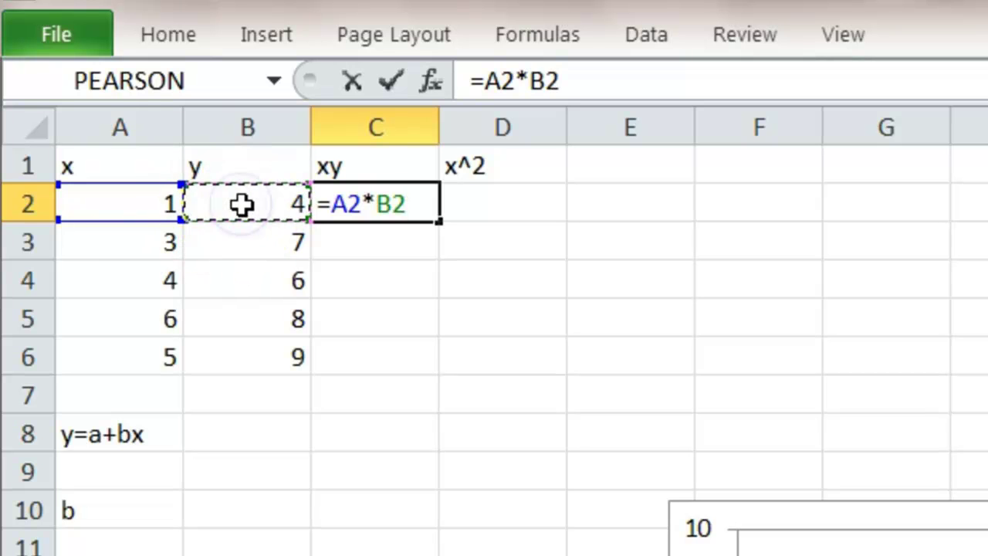
key(Return)
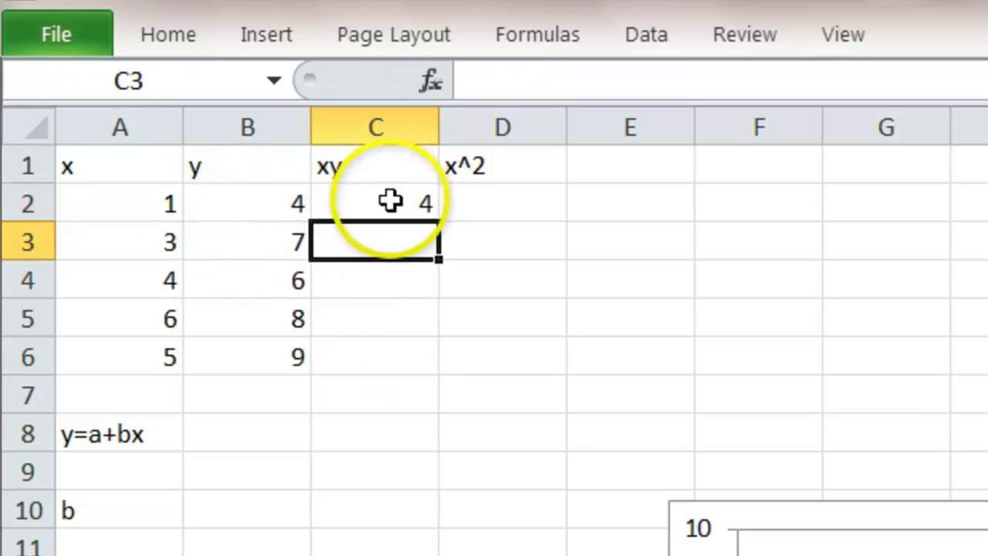
click(391, 203)
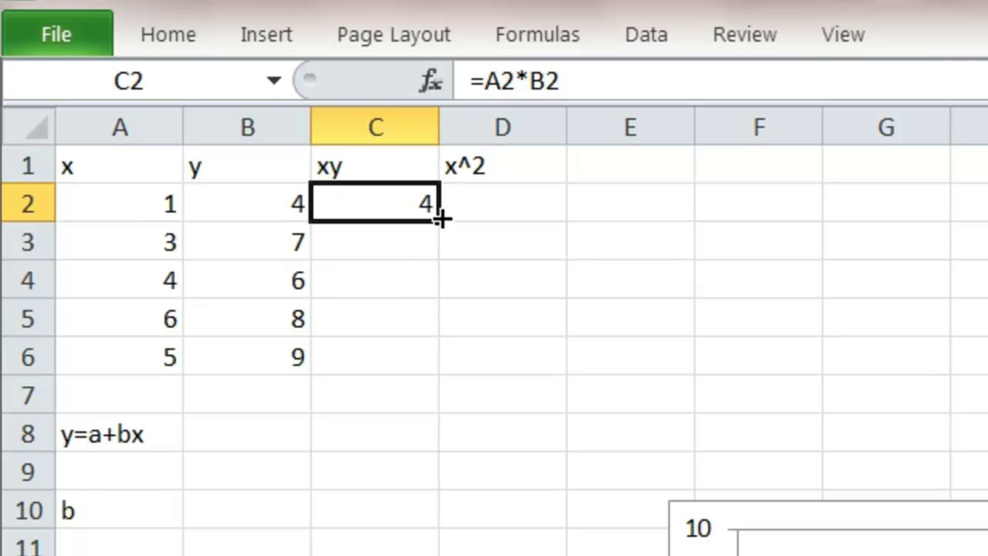
drag(439, 219, 436, 358)
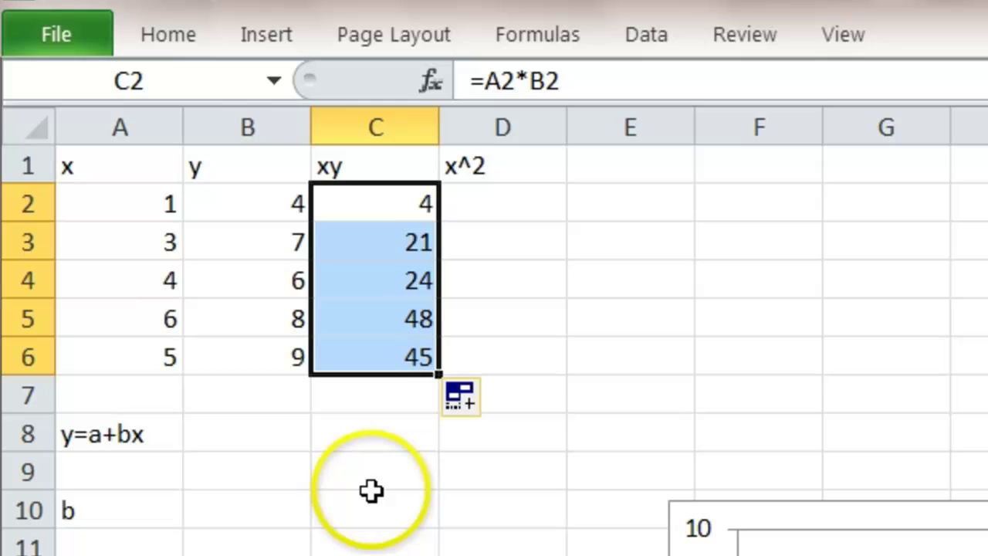
click(515, 210)
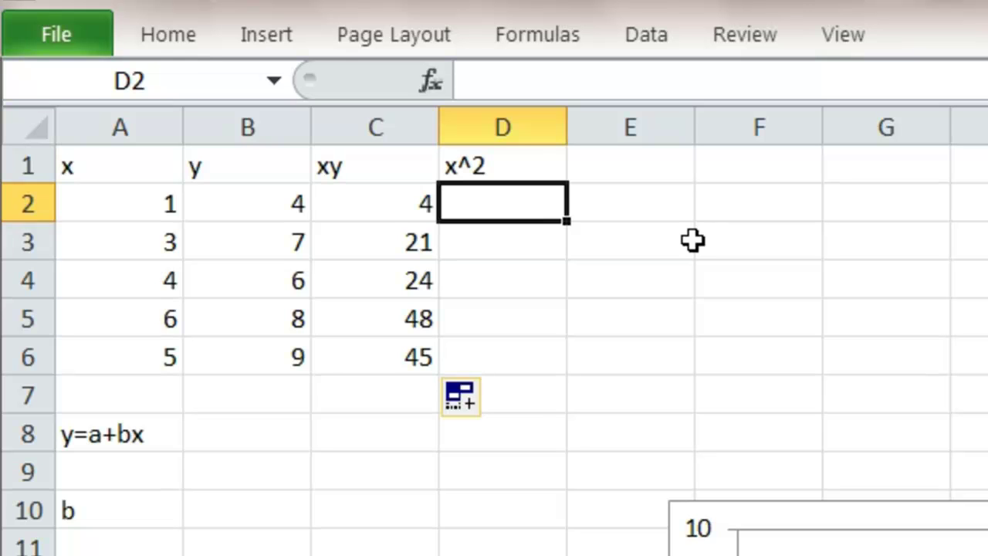
Step: Enter =A2^2 in D2 and fill it down to D6, giving 1, 9, 16, 36, 25
text(=)
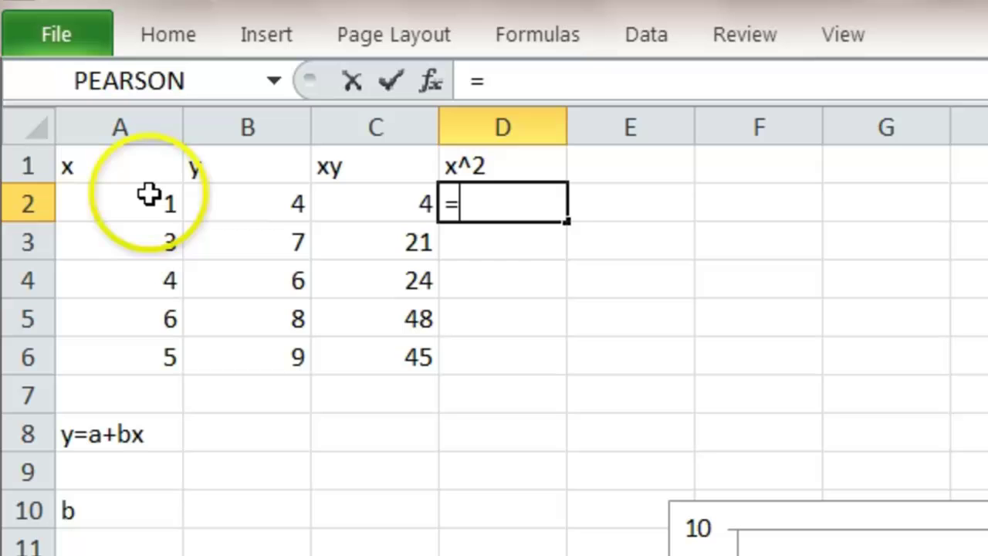
click(151, 197)
text(^)
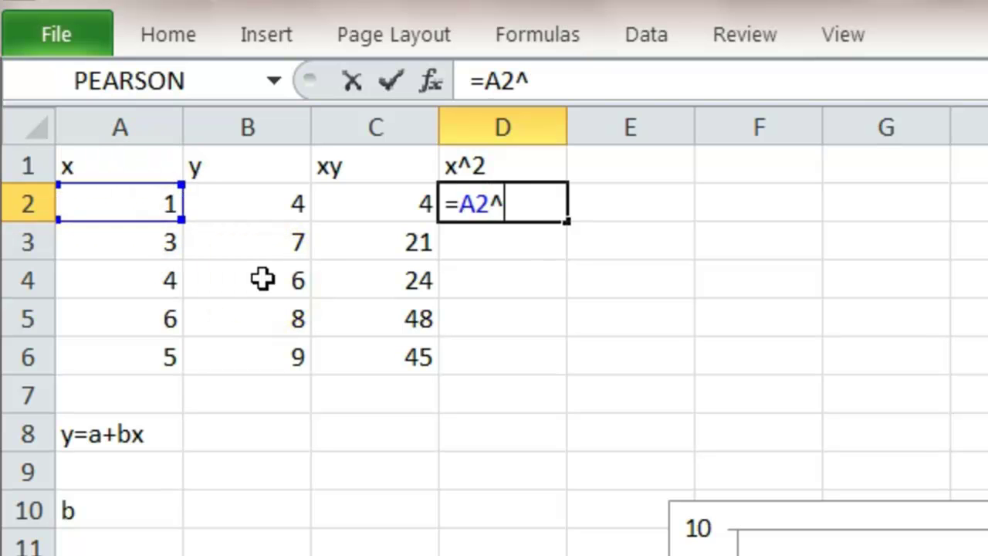
text(2)
key(Return)
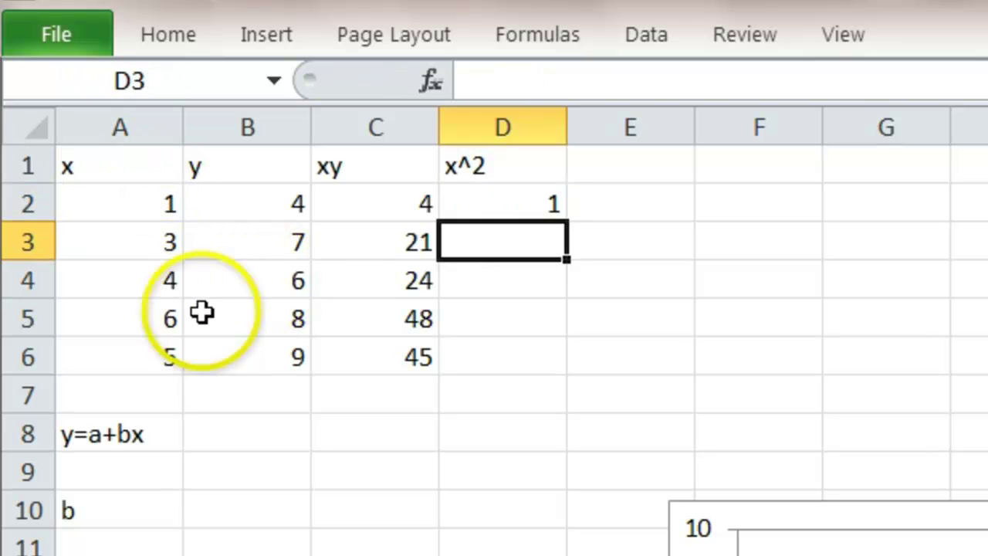
click(522, 202)
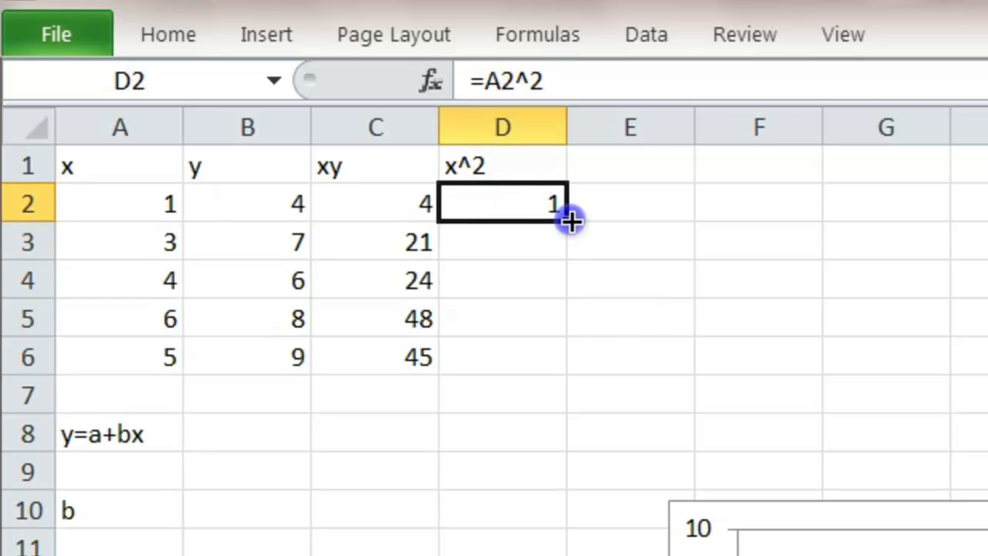
drag(569, 221, 567, 369)
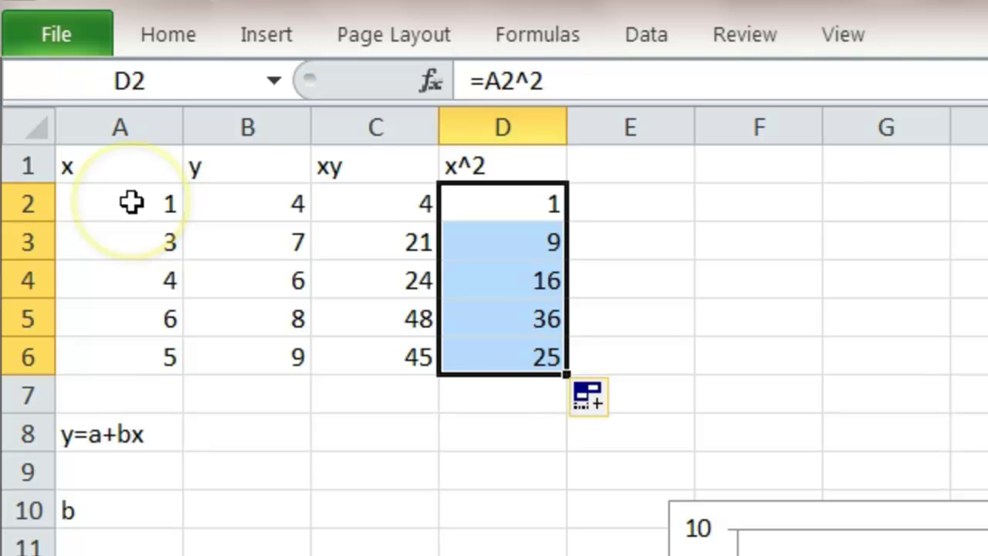
Step: AutoSum the x and y columns into row 7, giving totals 19 and 34
drag(132, 203, 134, 380)
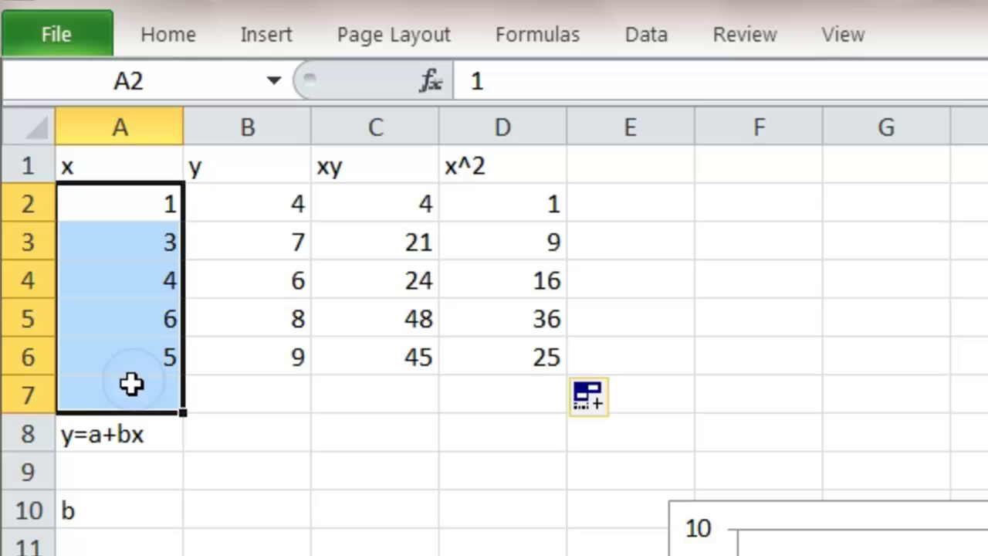
click(158, 37)
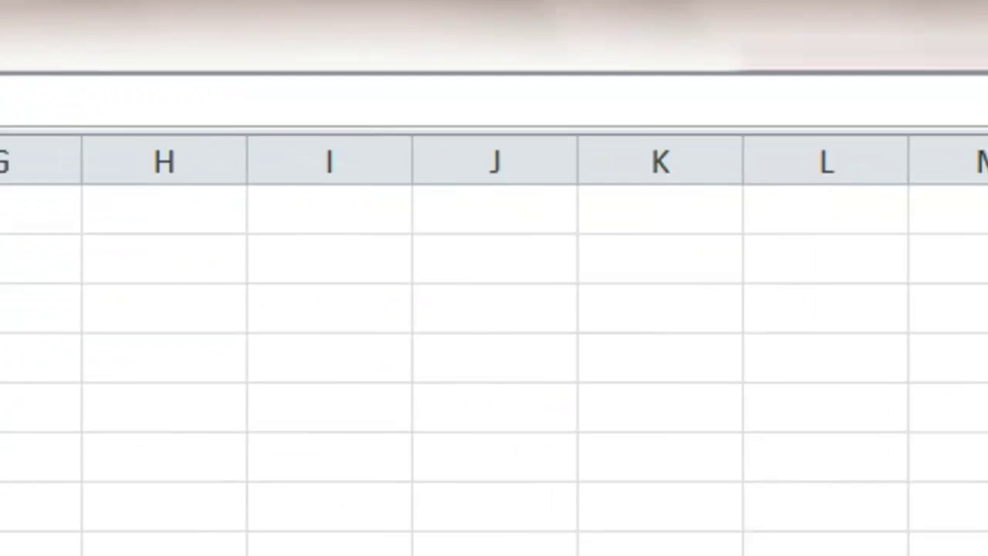
click(643, 122)
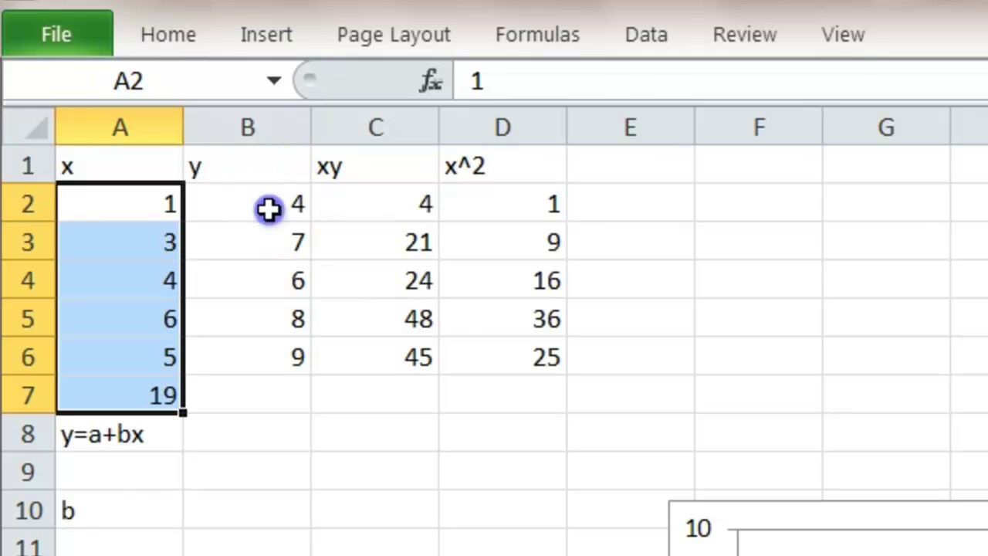
drag(268, 209, 258, 382)
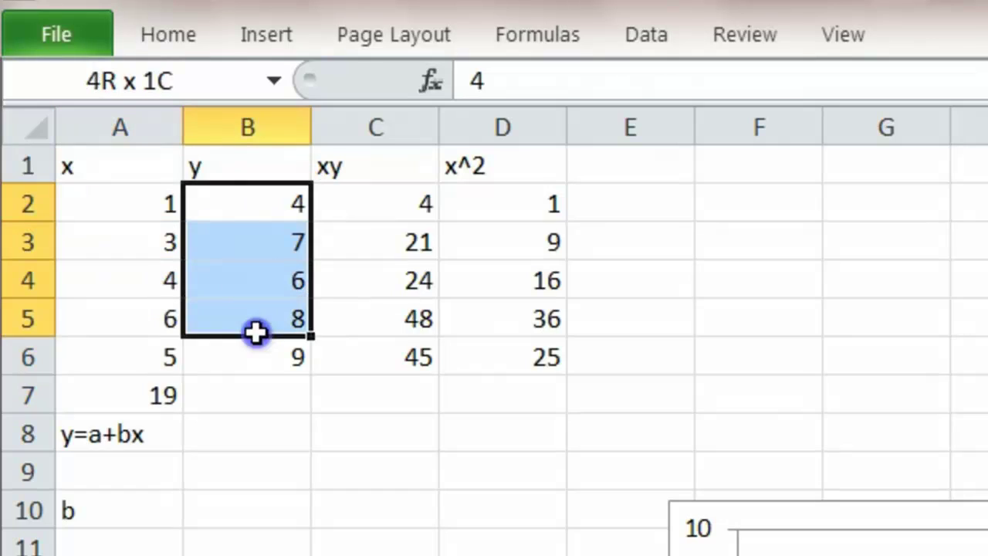
click(172, 36)
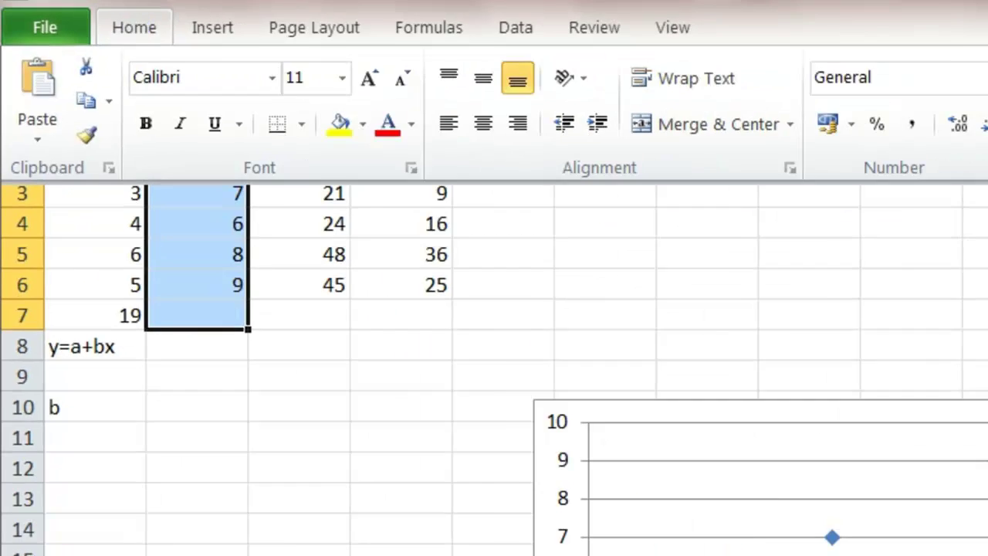
click(950, 35)
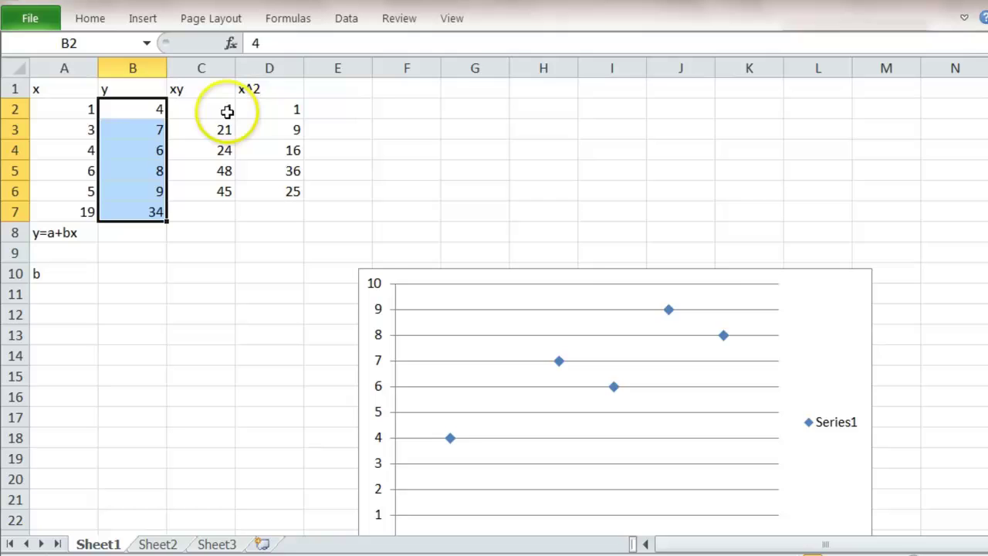
Step: AutoSum the xy and x^2 columns into row 7, giving totals 142 and 87
drag(224, 108, 220, 204)
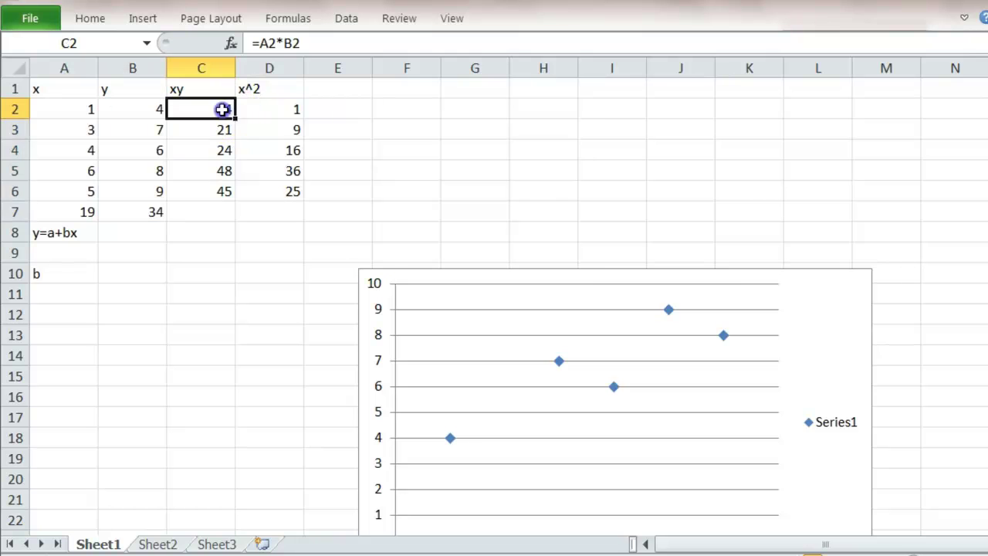
click(88, 17)
click(948, 48)
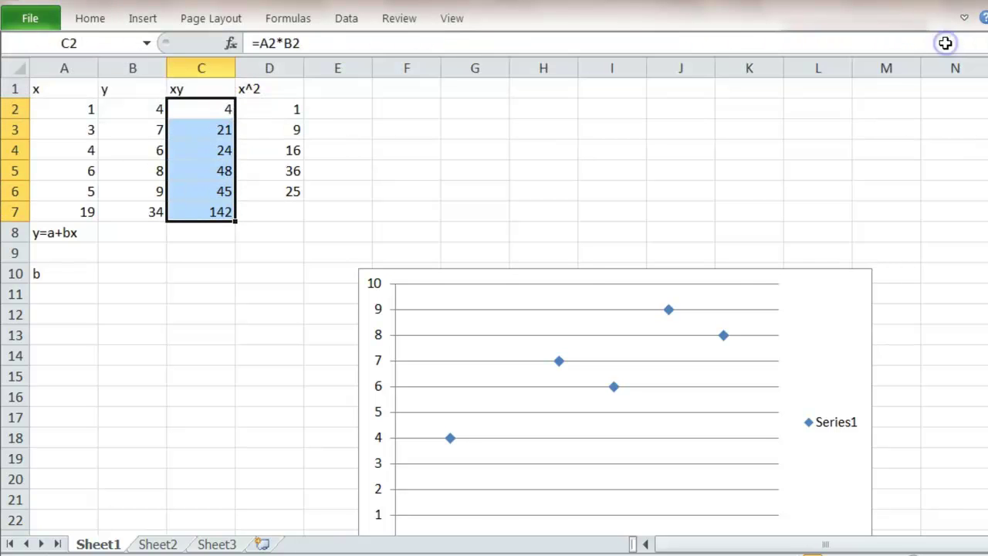
drag(273, 108, 275, 210)
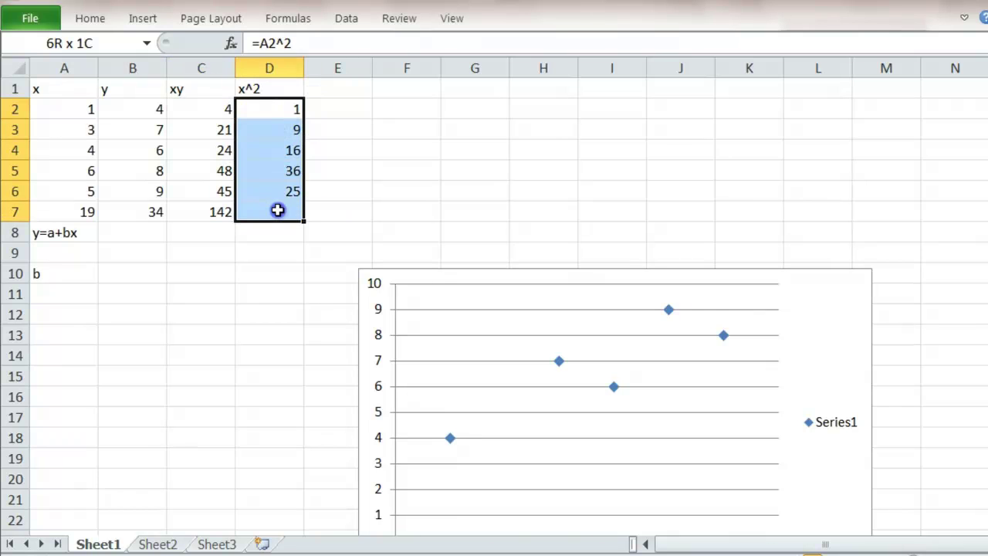
click(85, 17)
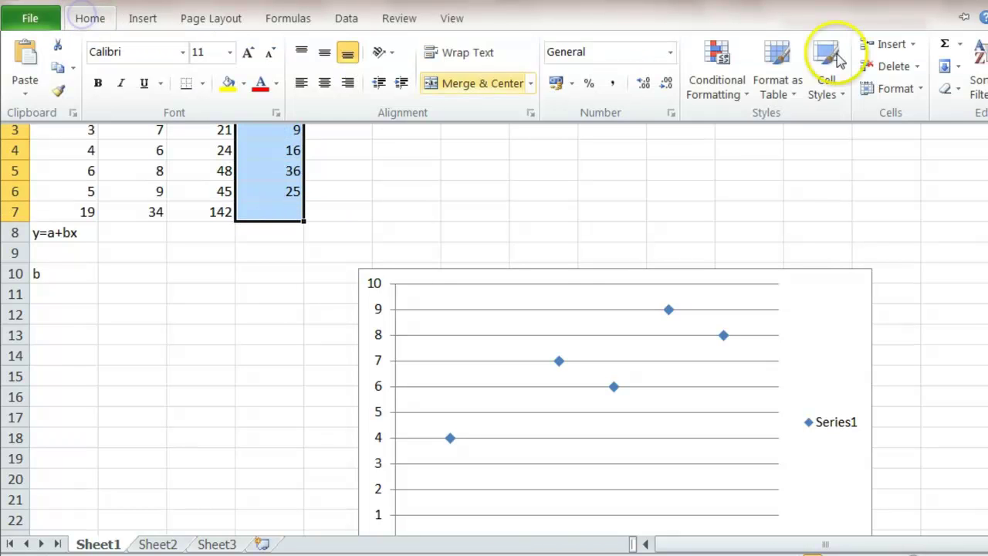
click(945, 45)
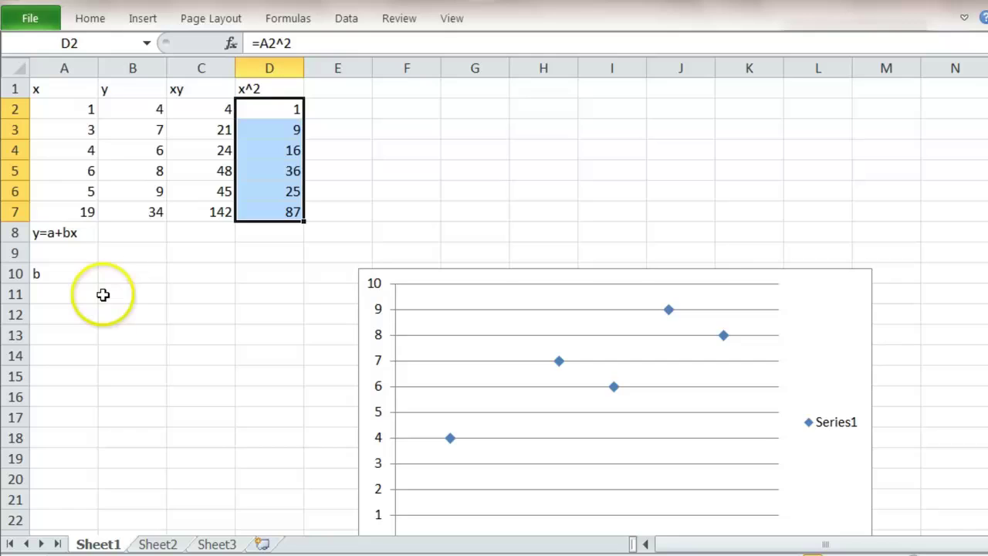
click(126, 273)
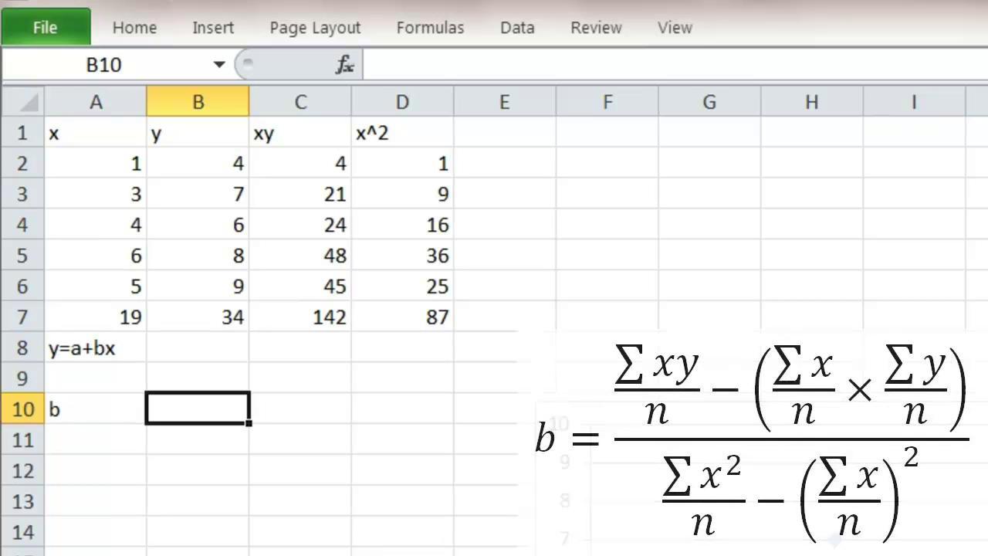
Step: In B10, enter the b numerator =(C7/5-(A7/5)*(B7/5))/( referencing the totals
text(=()
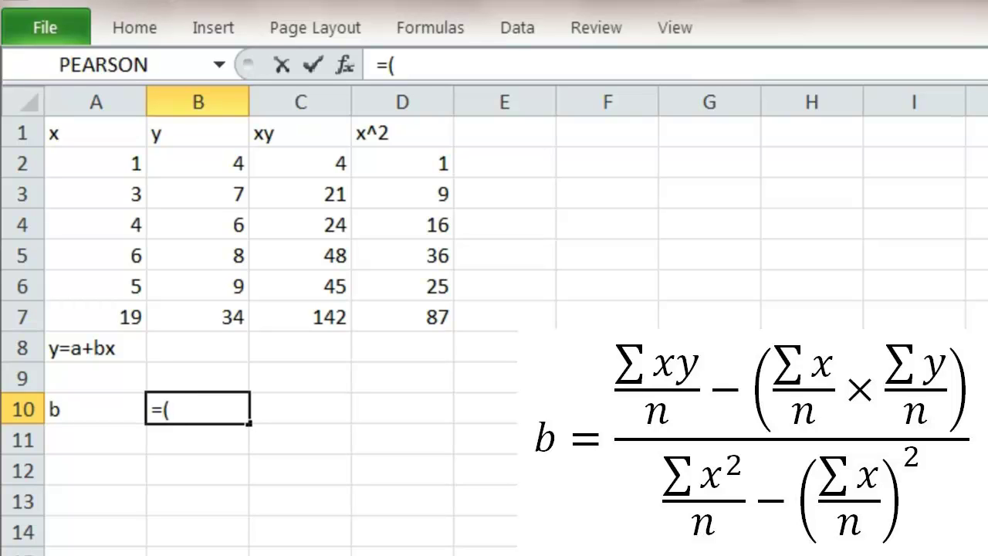
click(320, 316)
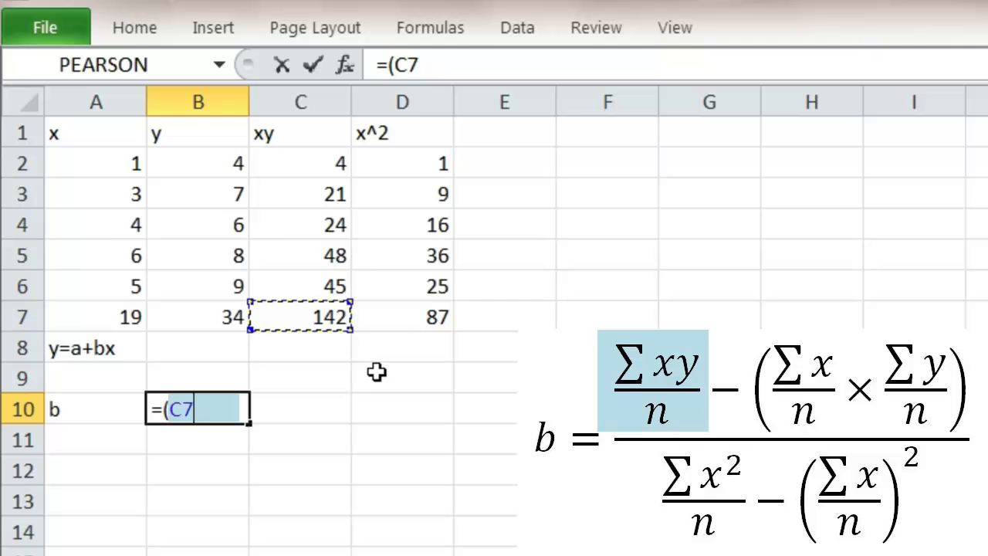
text(/5-()
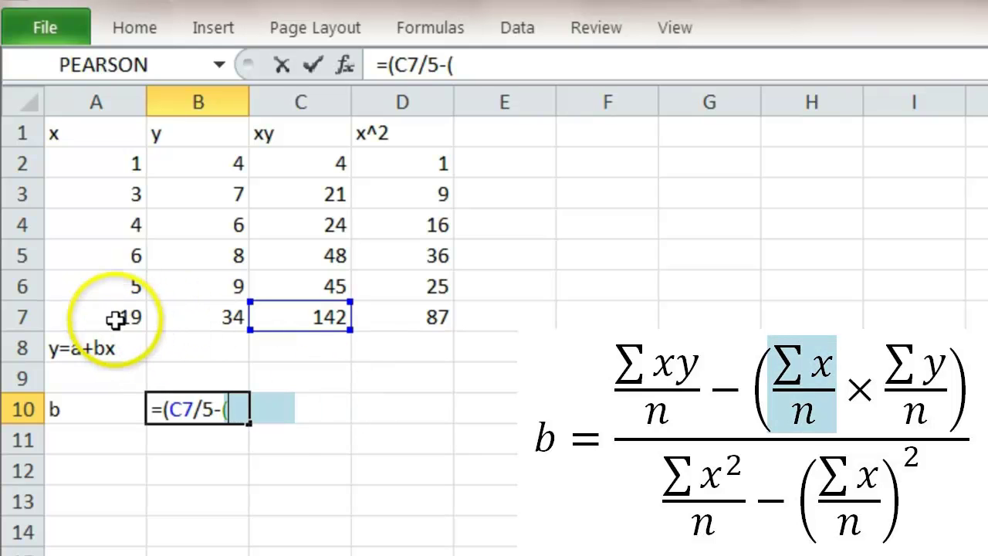
click(116, 318)
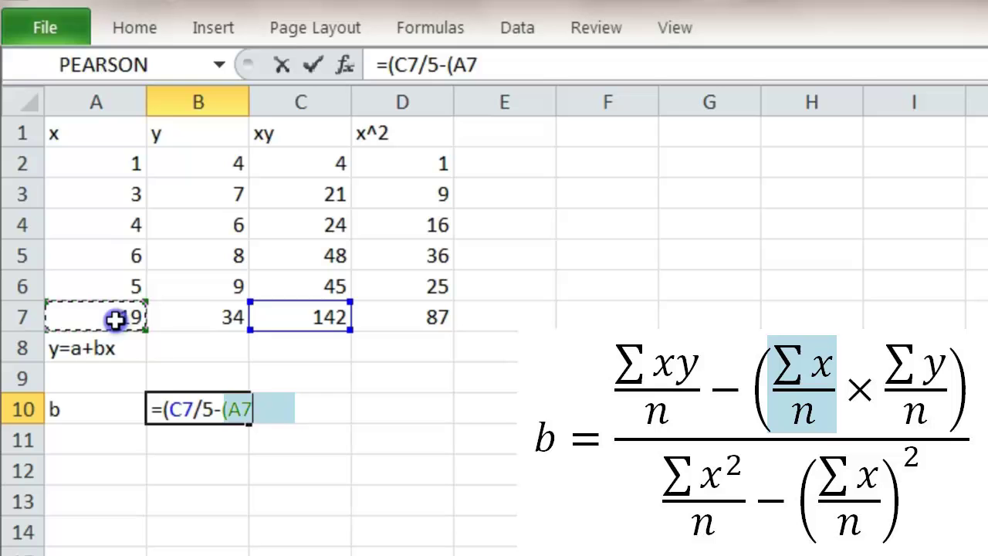
text(/)
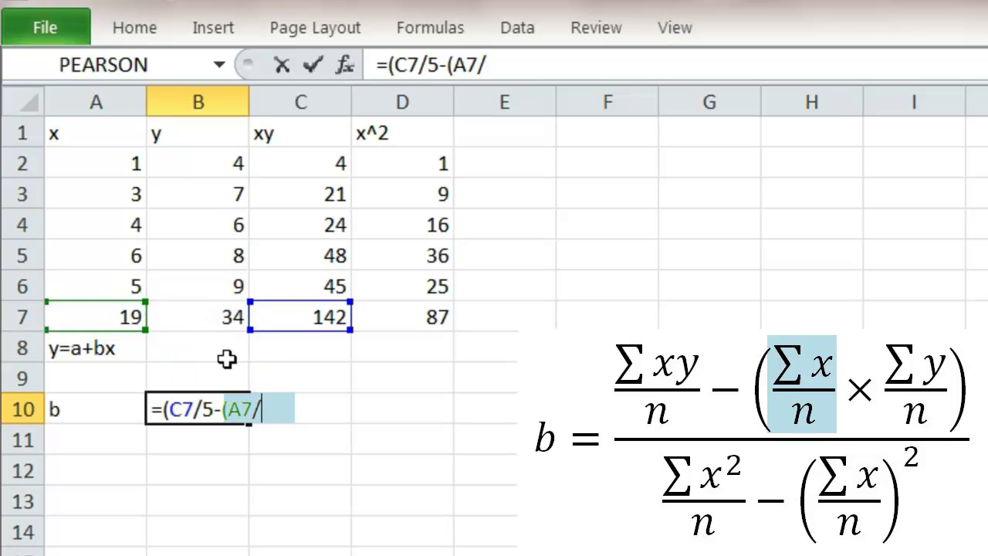
text(5))
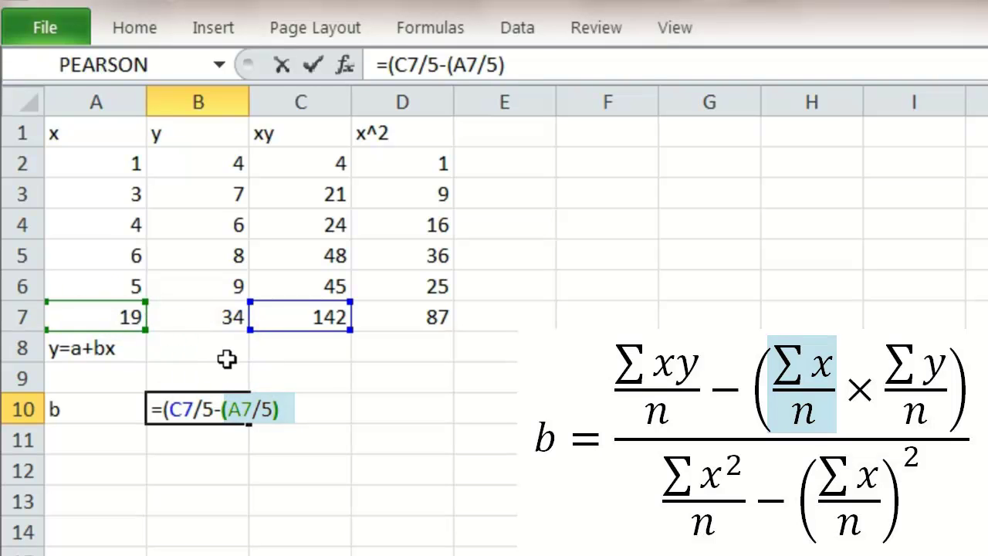
text(*)
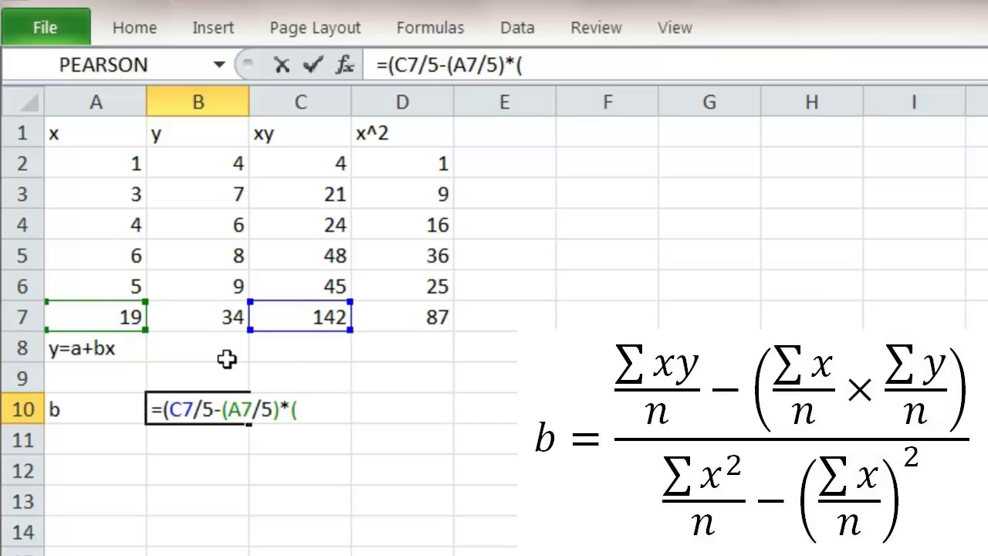
click(218, 312)
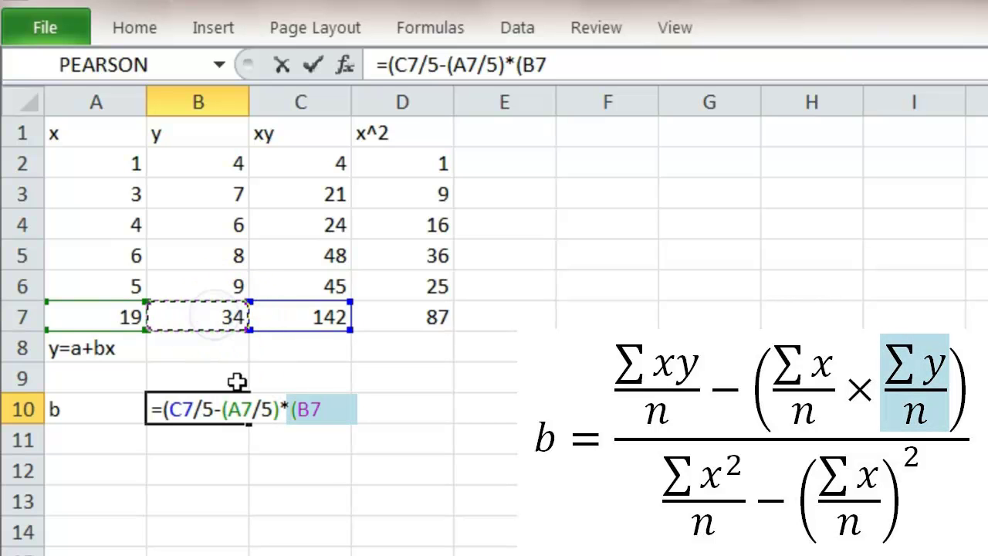
text(/)
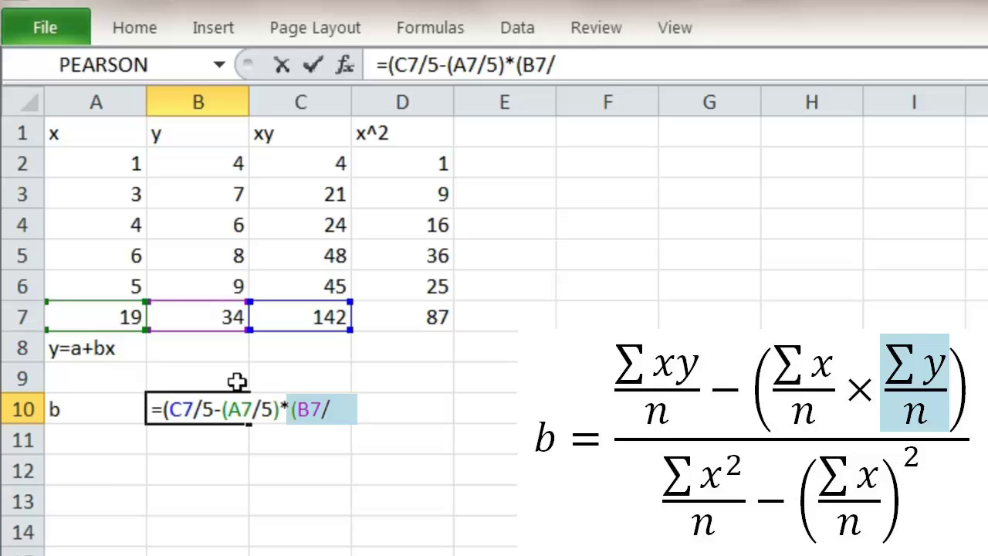
text(5)
text()))
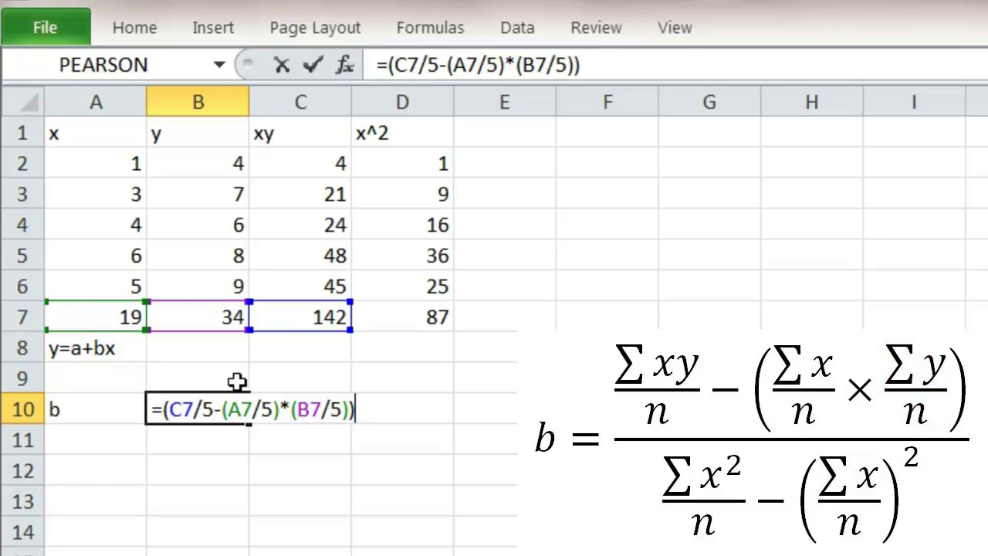
text(/)
text(()
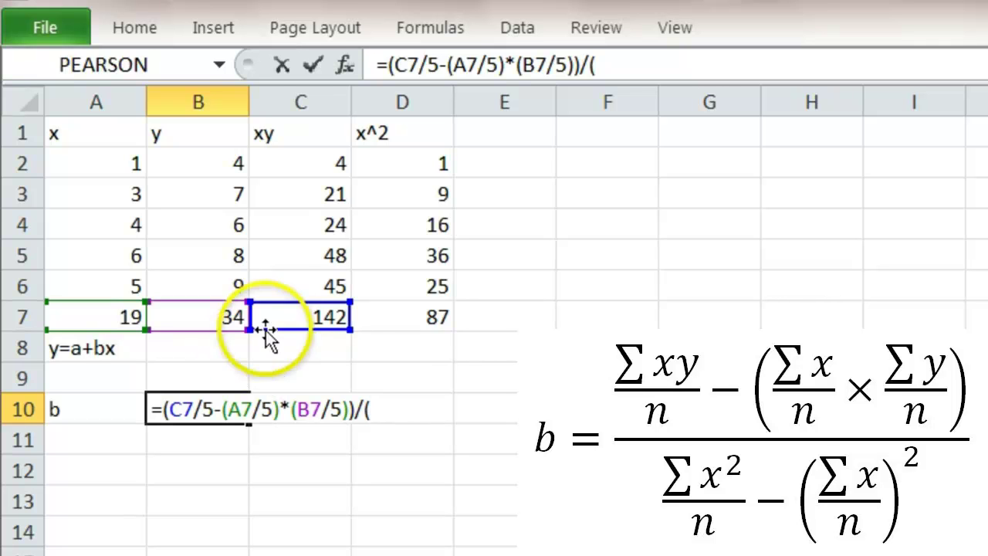
Step: Finish B10's denominator with D7/5-(A7/5)^2 so b evaluates to 0.864865
click(403, 314)
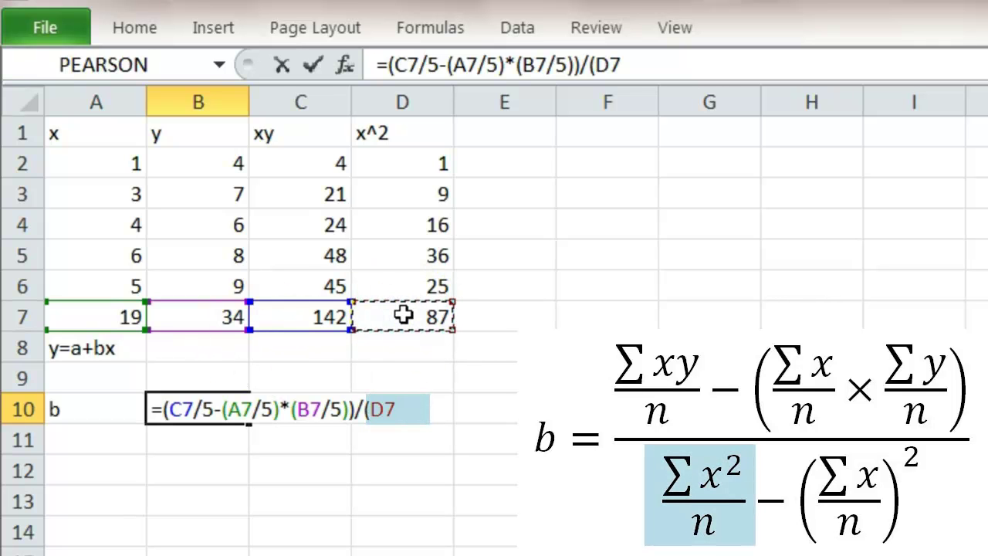
text(/)
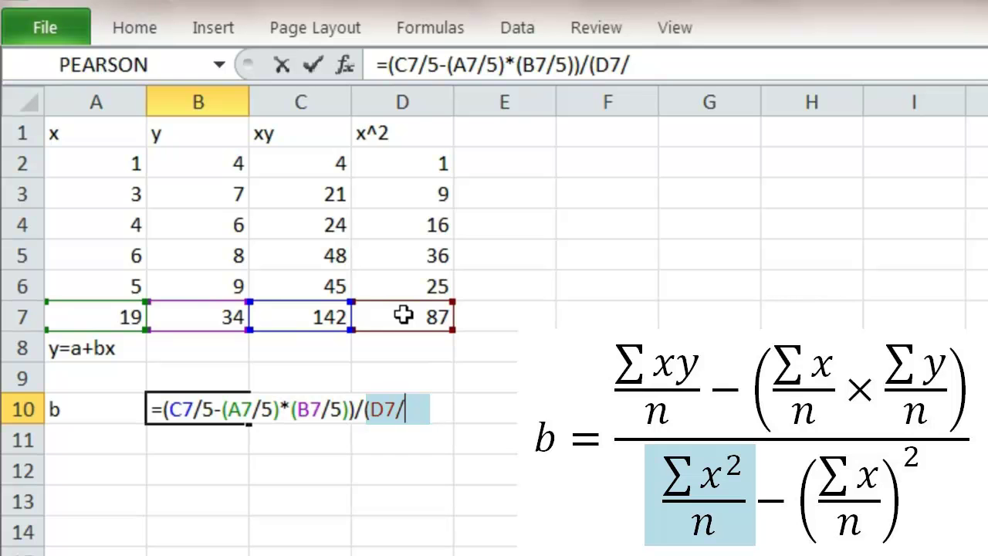
text(5-()
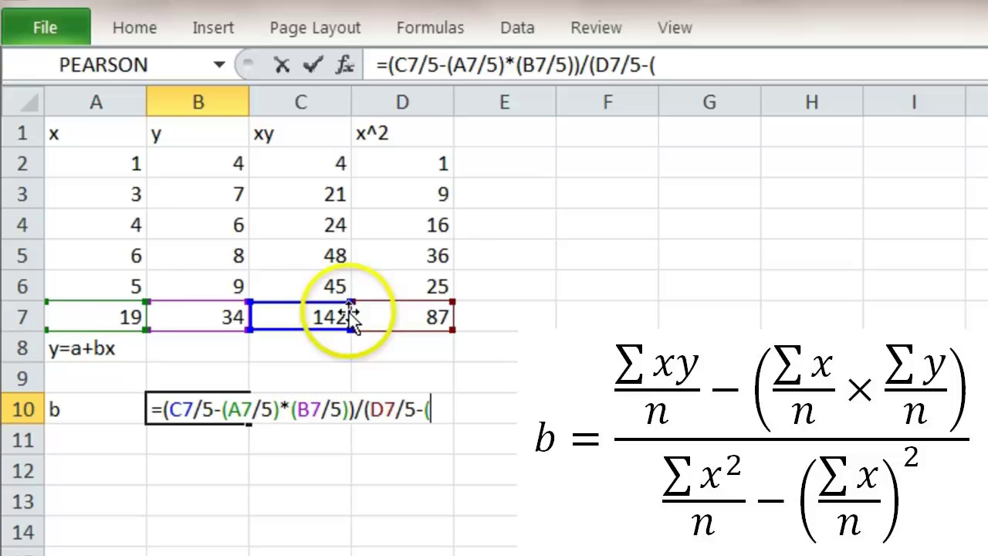
click(126, 313)
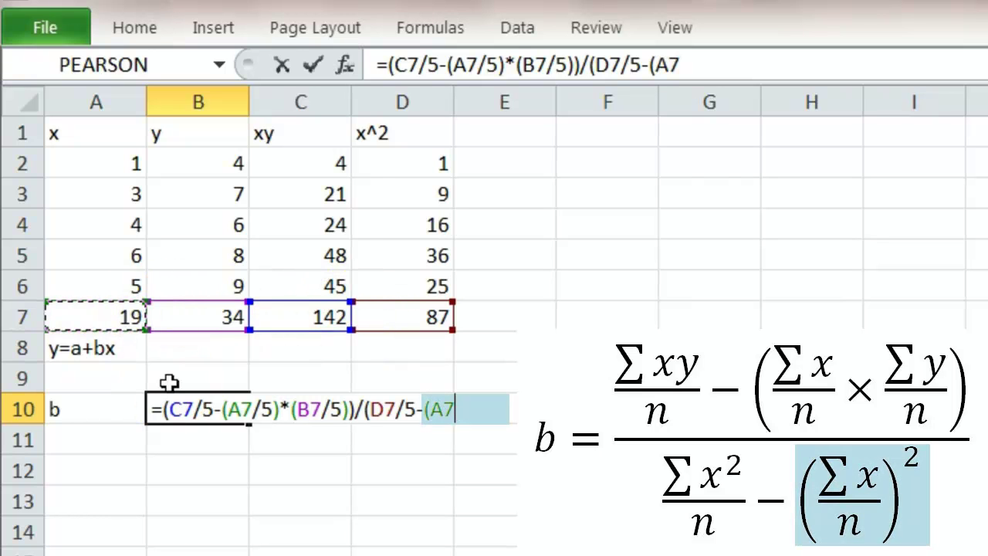
text(/)
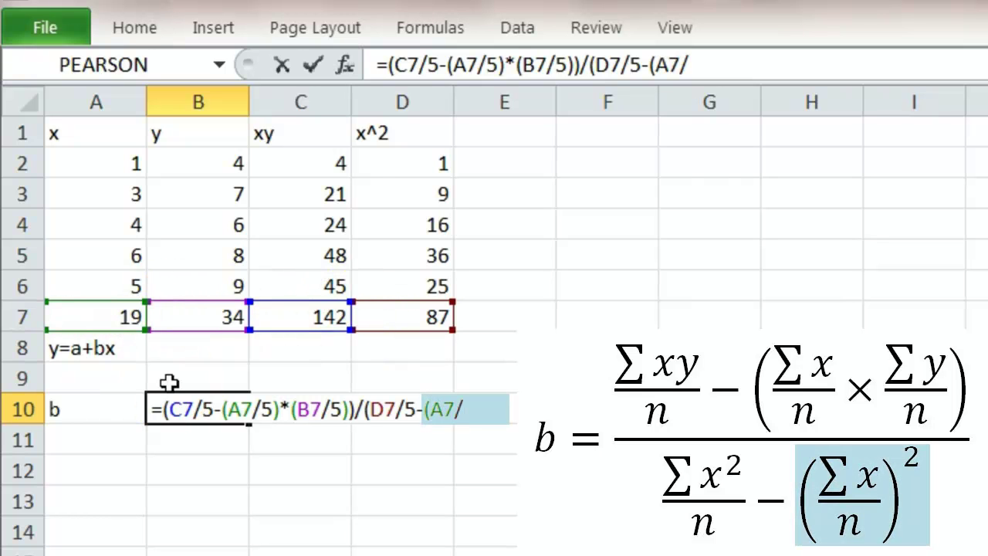
text(5)^)
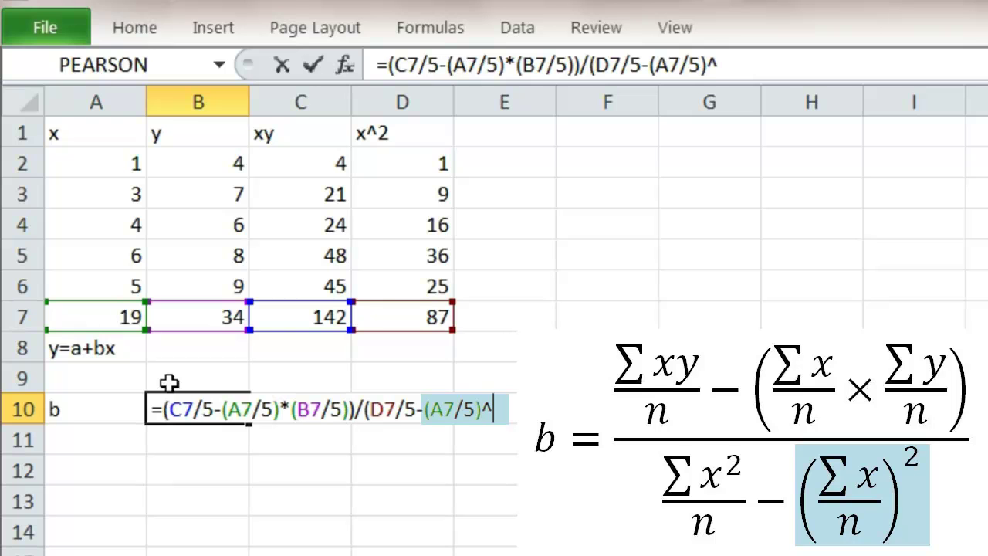
text(2)
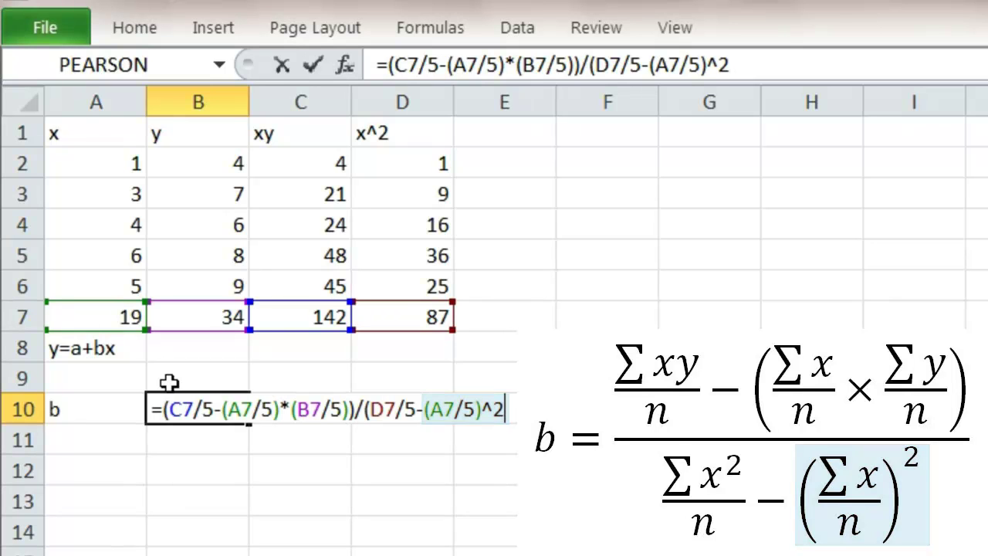
text())
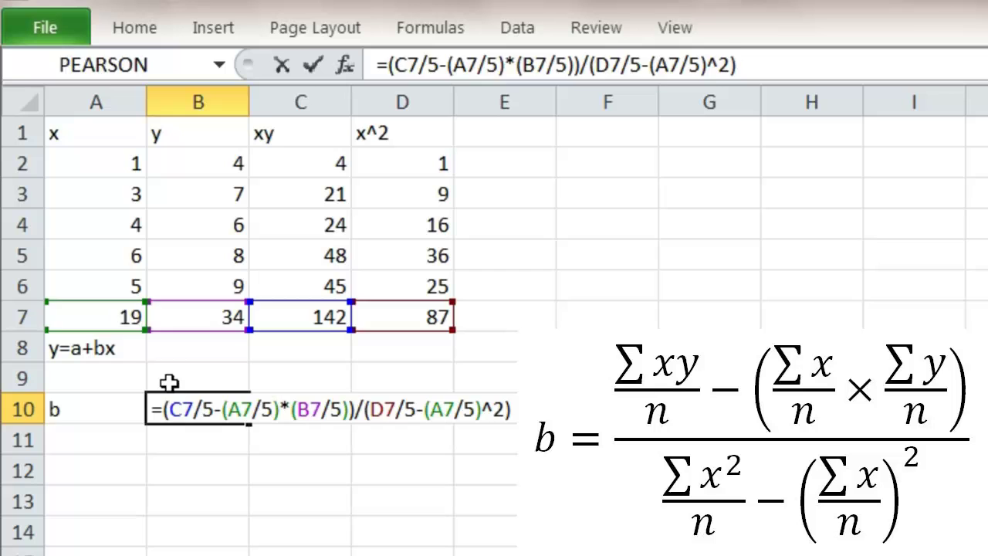
key(Return)
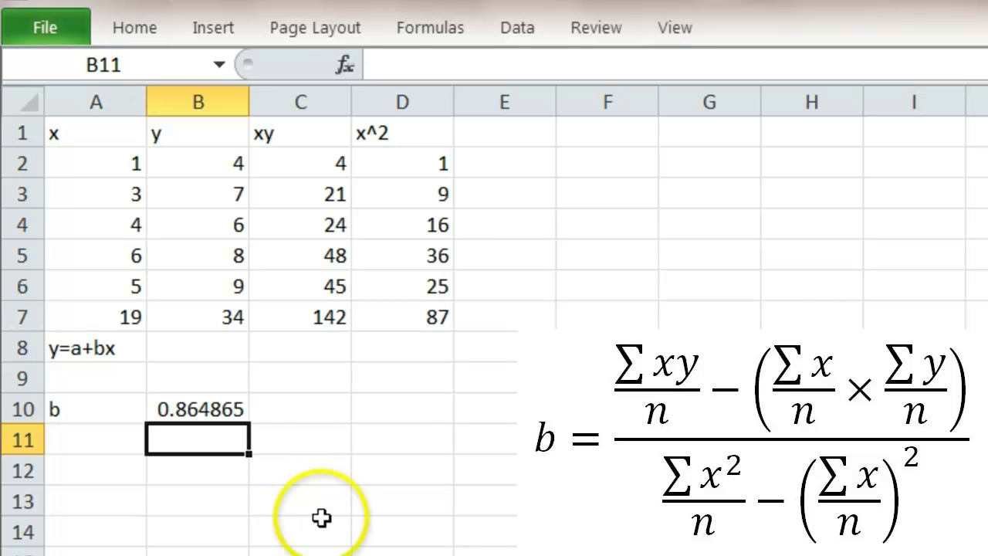
Step: Type the label 'a' in A12
click(72, 472)
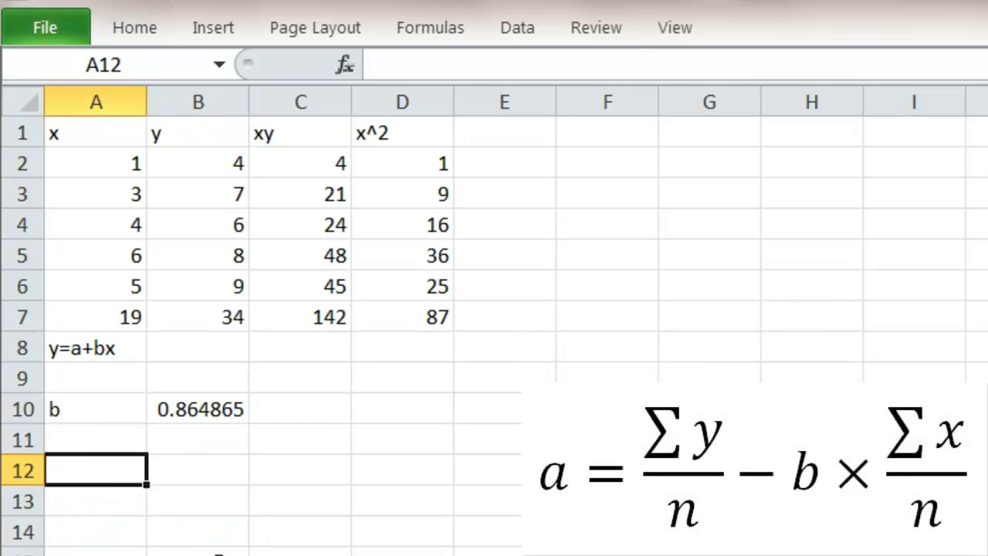
text(a)
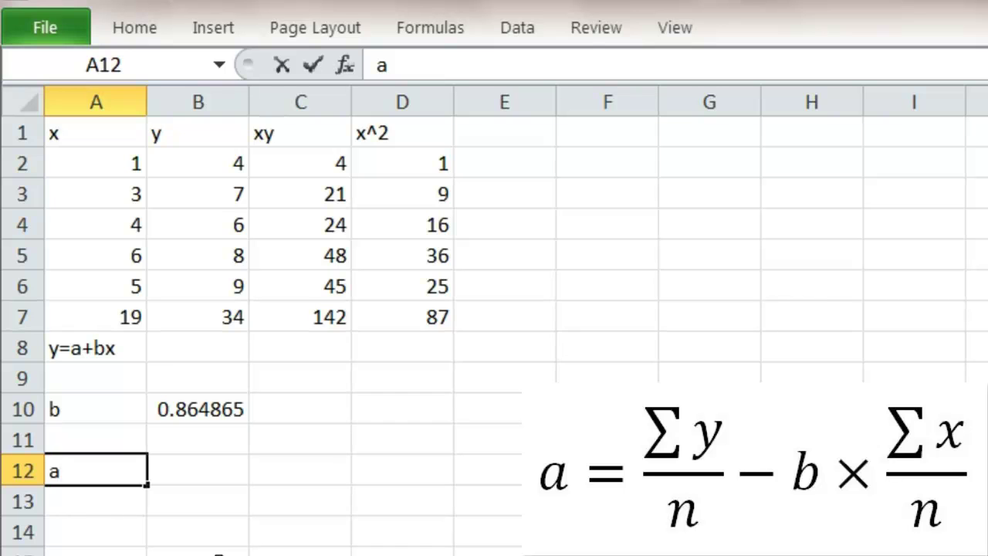
key(Tab)
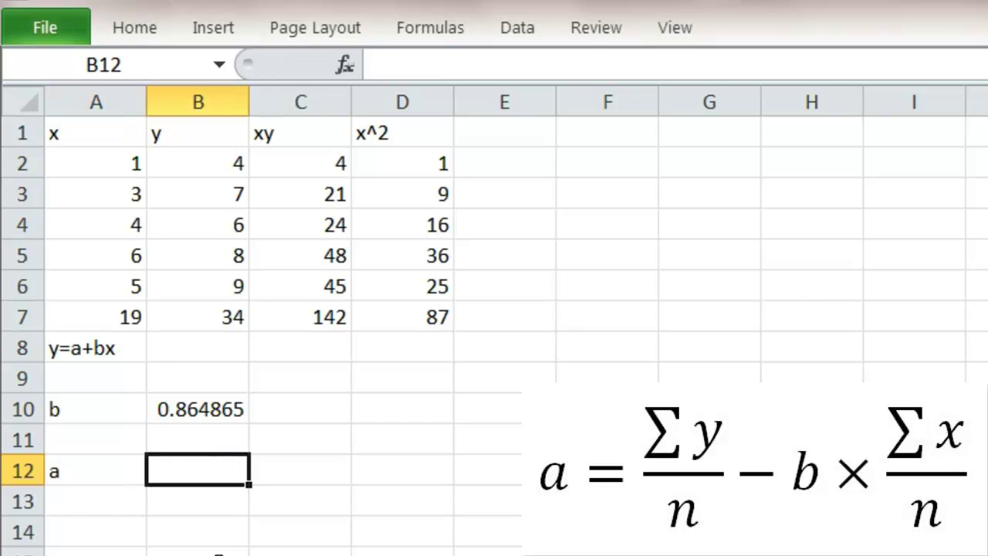
Step: Enter =B7/5-B10*(A7/5) in B12, giving intercept a of 3.513514
text(=)
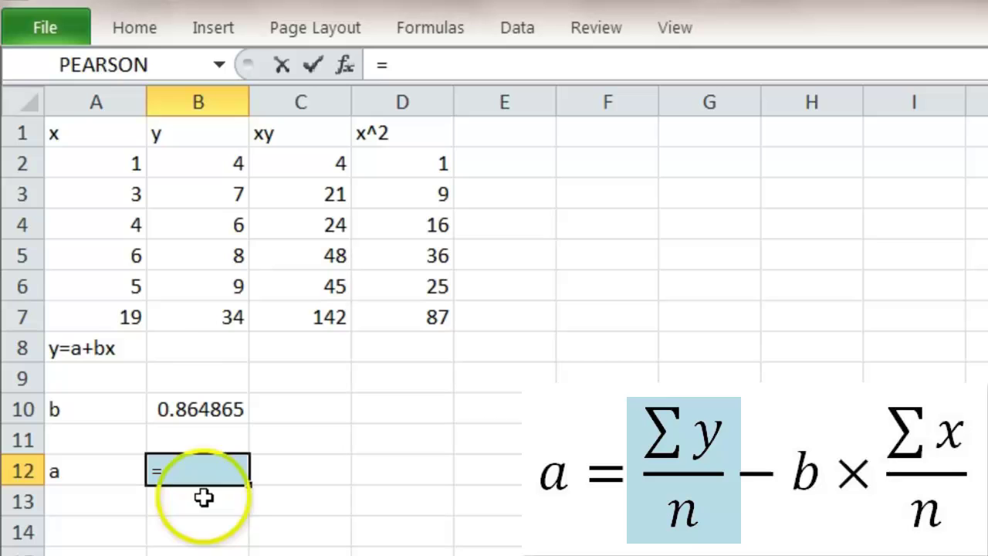
click(184, 314)
text(/)
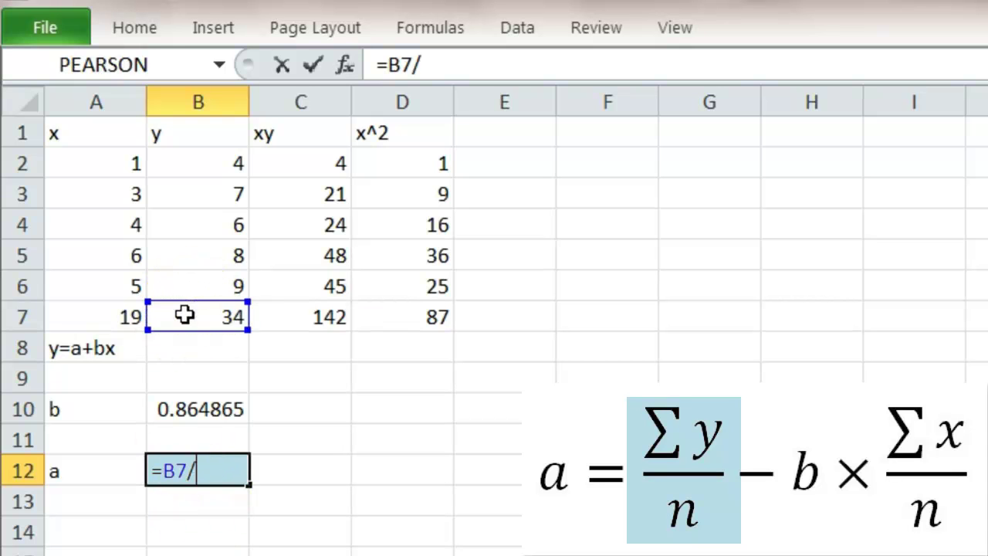
text(5)
text(-)
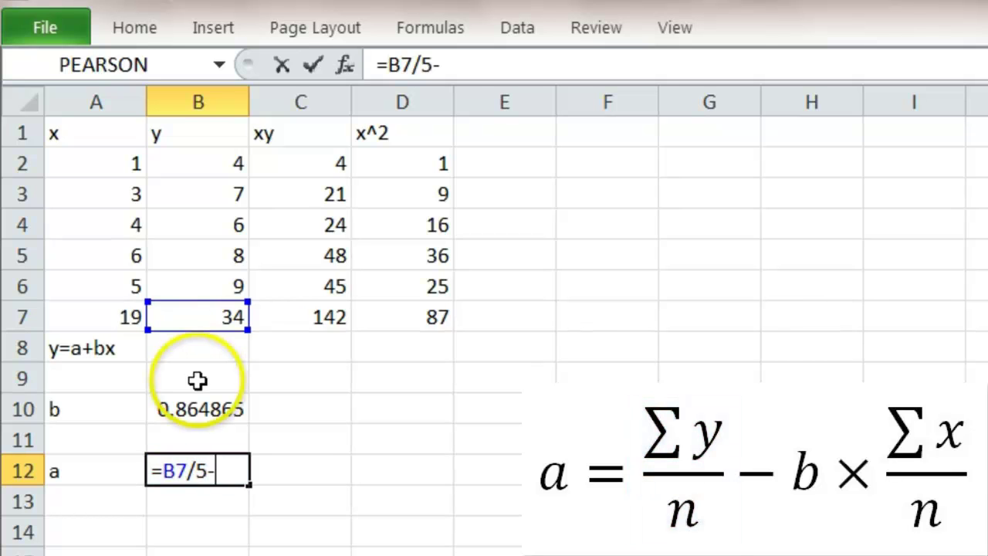
click(198, 408)
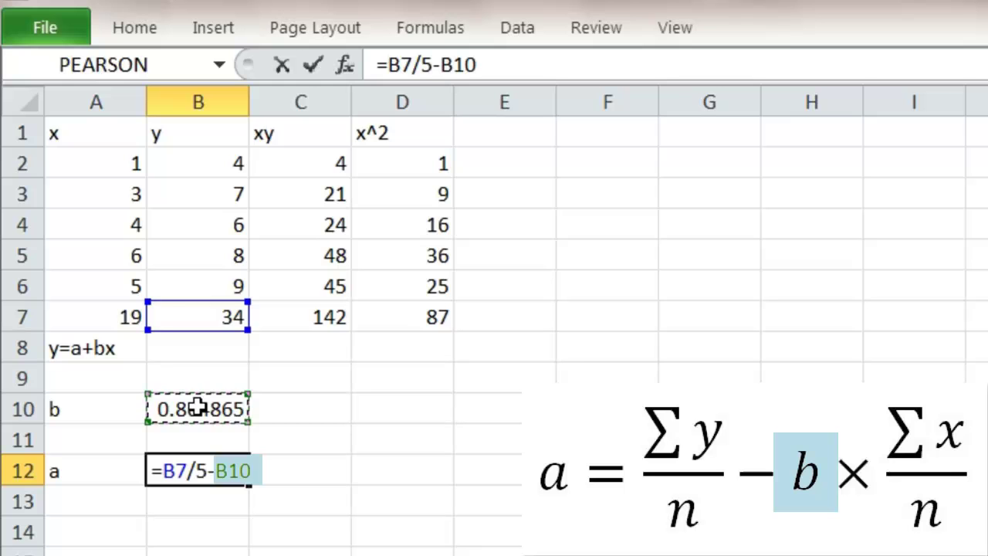
text(*)
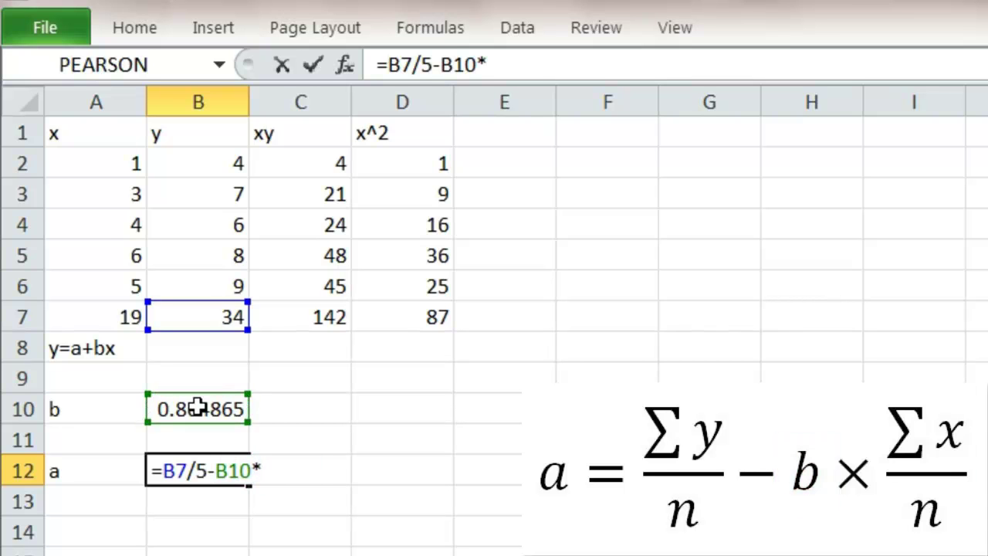
text(()
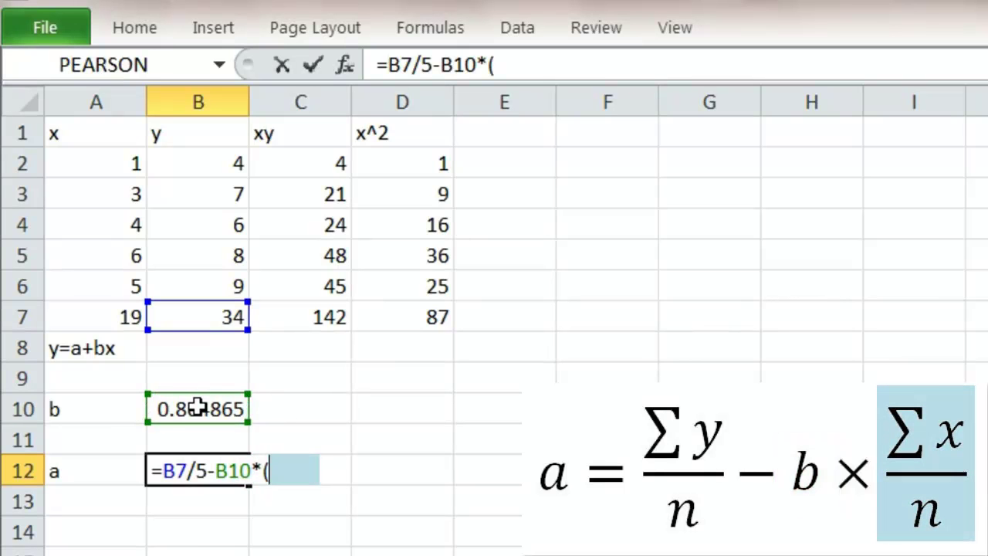
click(100, 318)
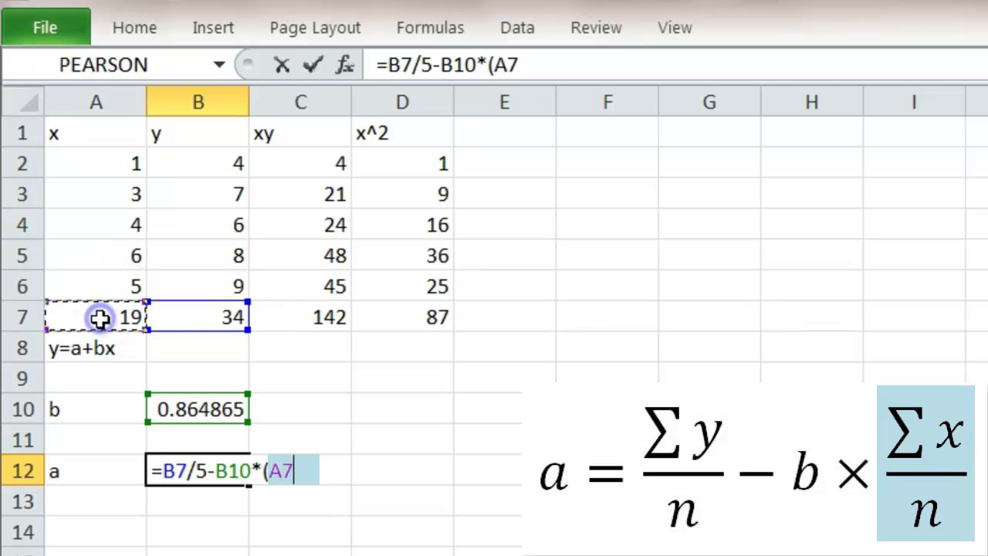
text(/5)
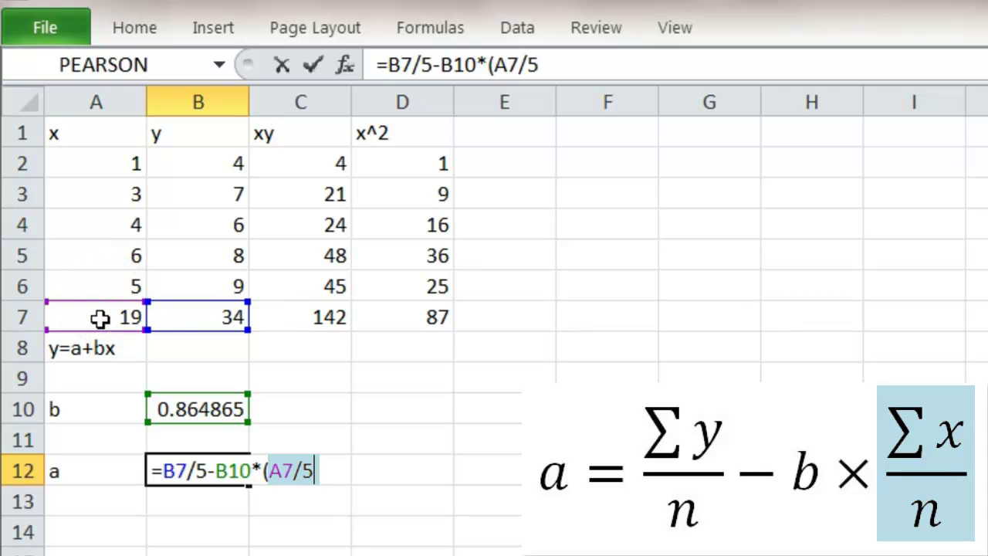
text())
key(Return)
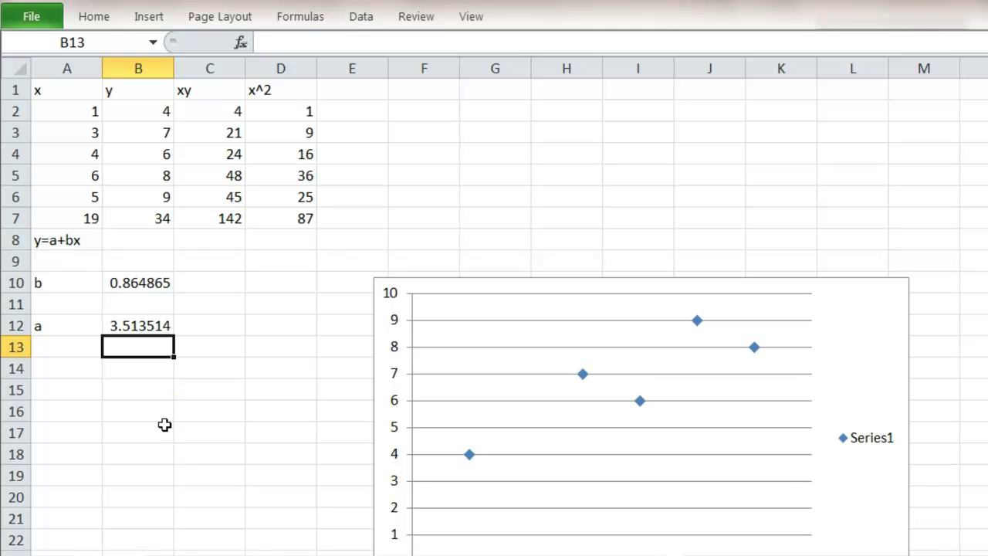
Step: Drag the scatter chart upward so its full plot and x axis show beside the data
drag(534, 294, 535, 215)
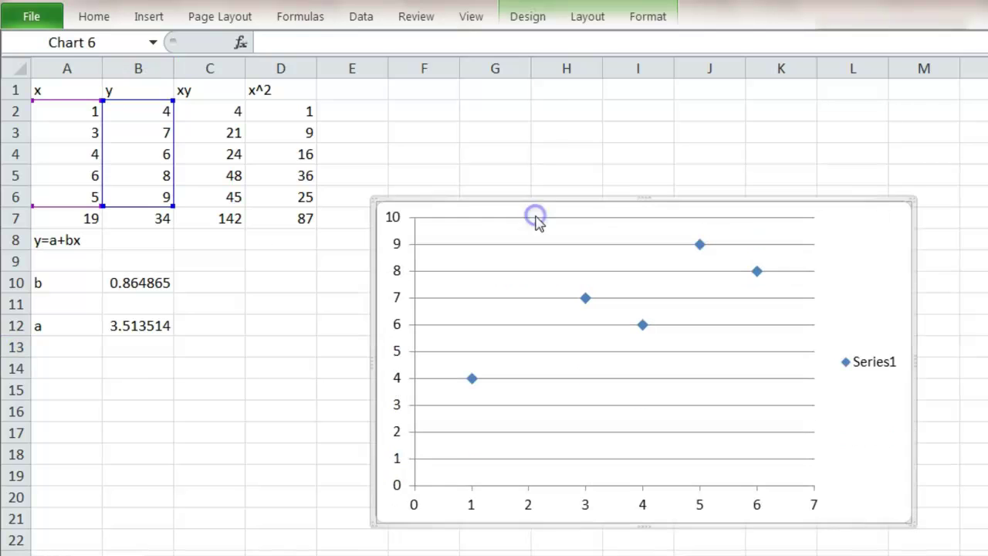